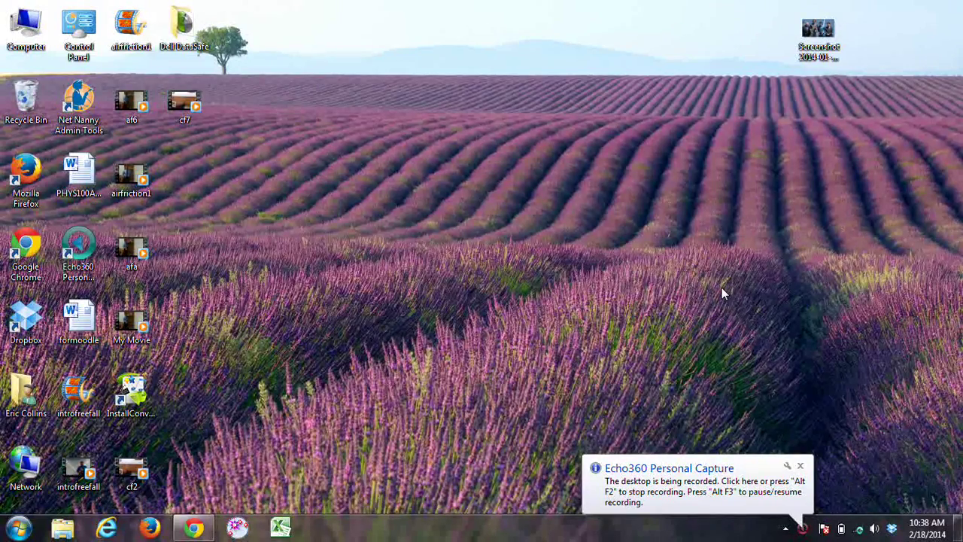
# Dismiss the Echo360 recording notification balloon on the Windows desktop
pyautogui.click(804, 470)
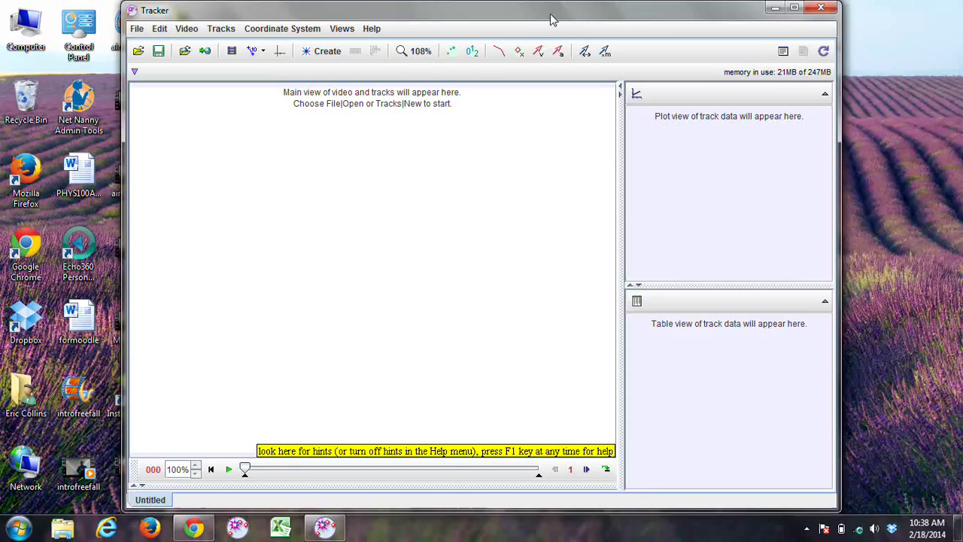
# Shift the Tracker window slightly right and drag the cf7.mp4 video into it
pyautogui.moveTo(554, 18); pyautogui.dragTo(642, 19)
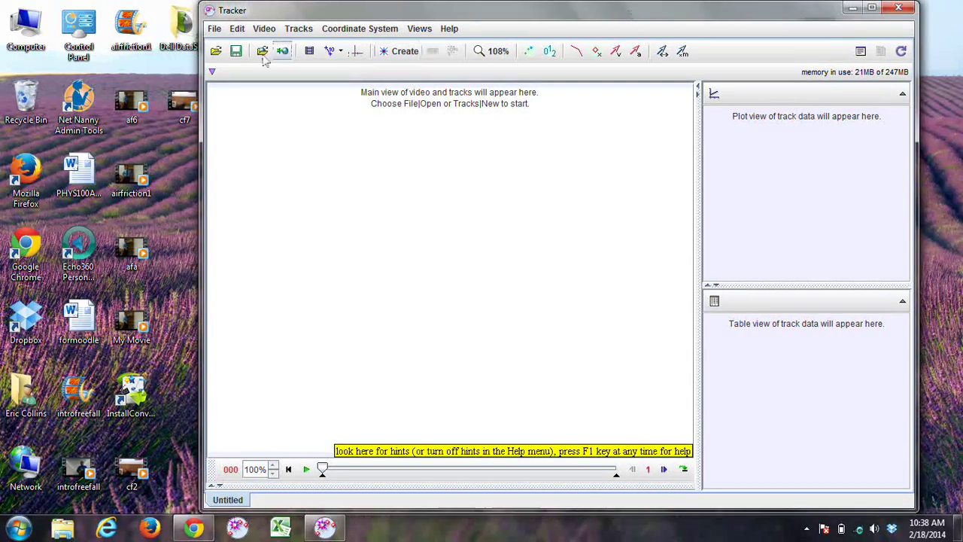
pyautogui.moveTo(192, 104); pyautogui.dragTo(385, 225)
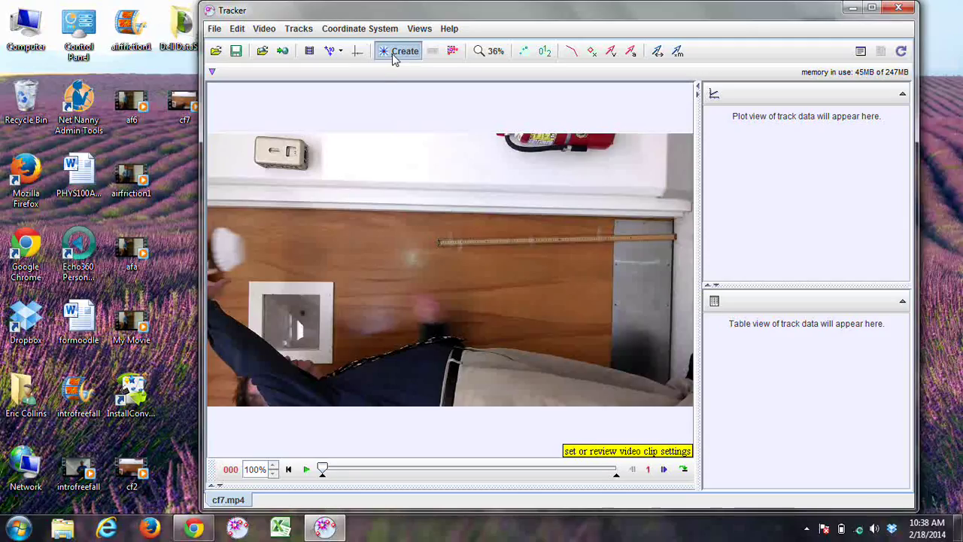
# Apply a -90° Rotate filter to cf7.mp4 and maximize the Tracker window
pyautogui.rightClick(403, 192)
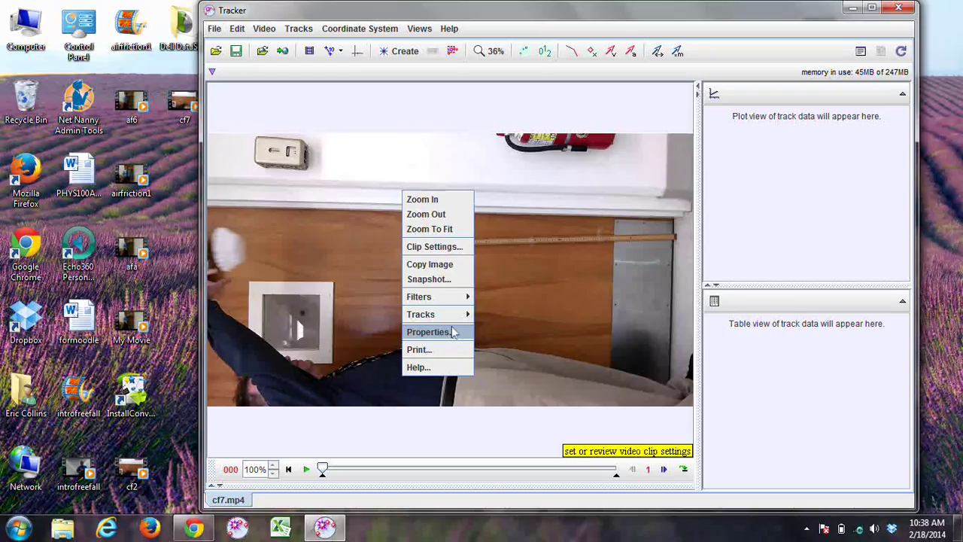
pyautogui.moveTo(453, 304)
pyautogui.moveTo(486, 296)
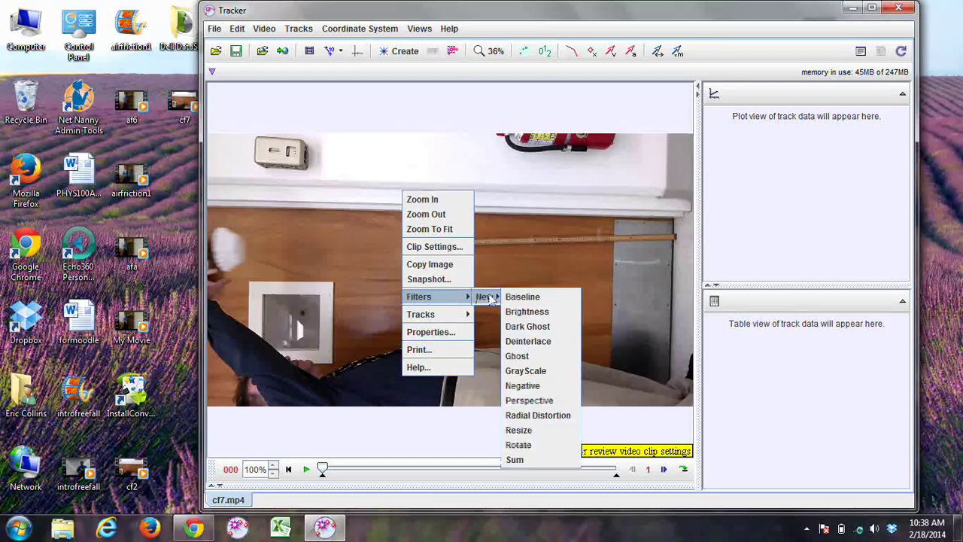
pyautogui.click(519, 446)
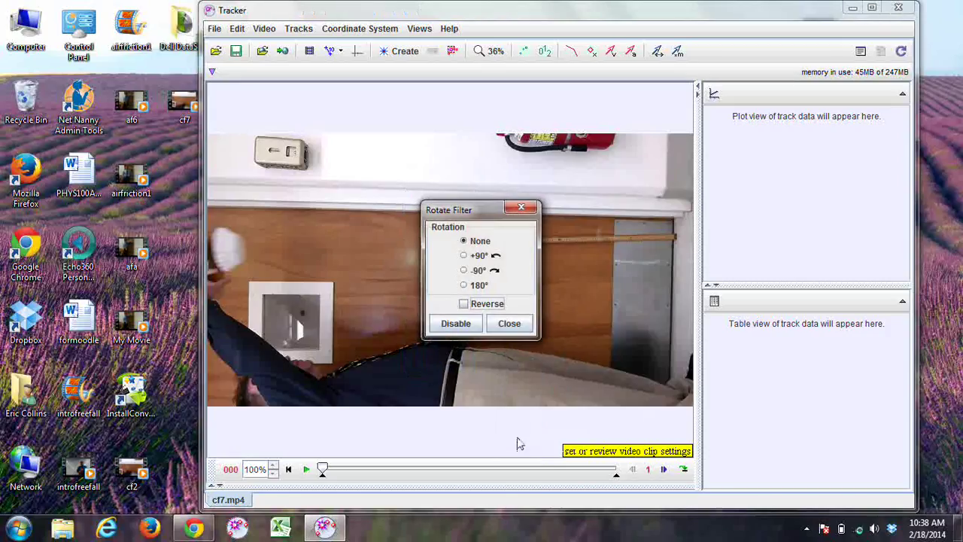
pyautogui.click(464, 271)
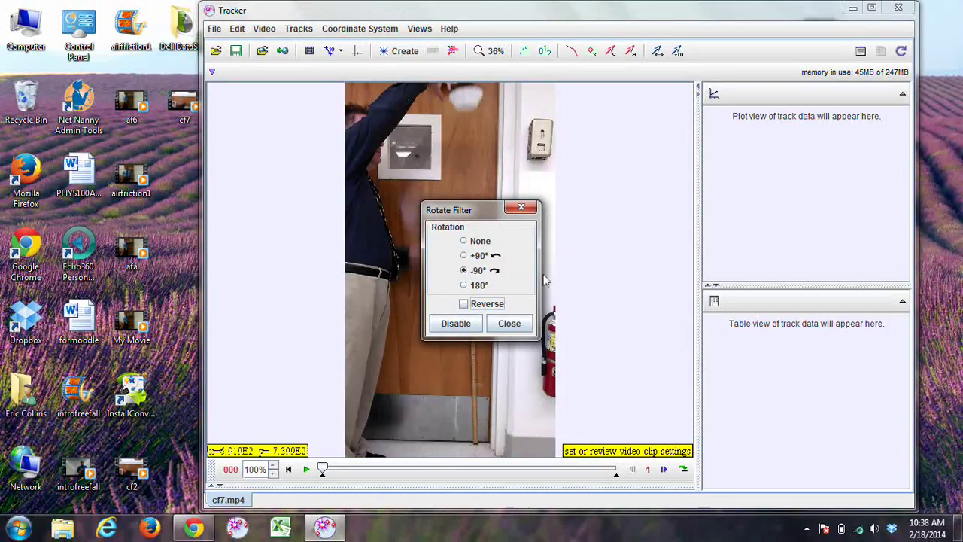
pyautogui.click(510, 324)
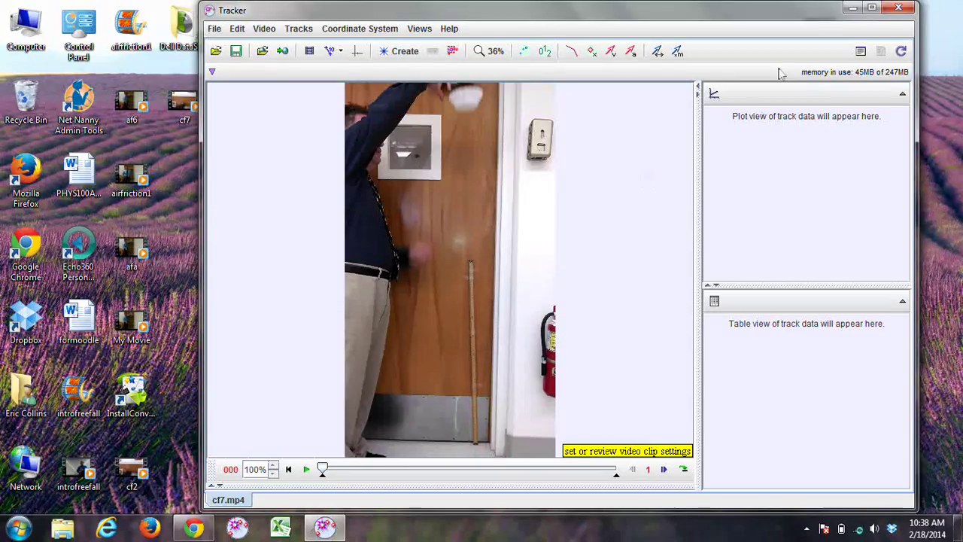
pyautogui.click(872, 8)
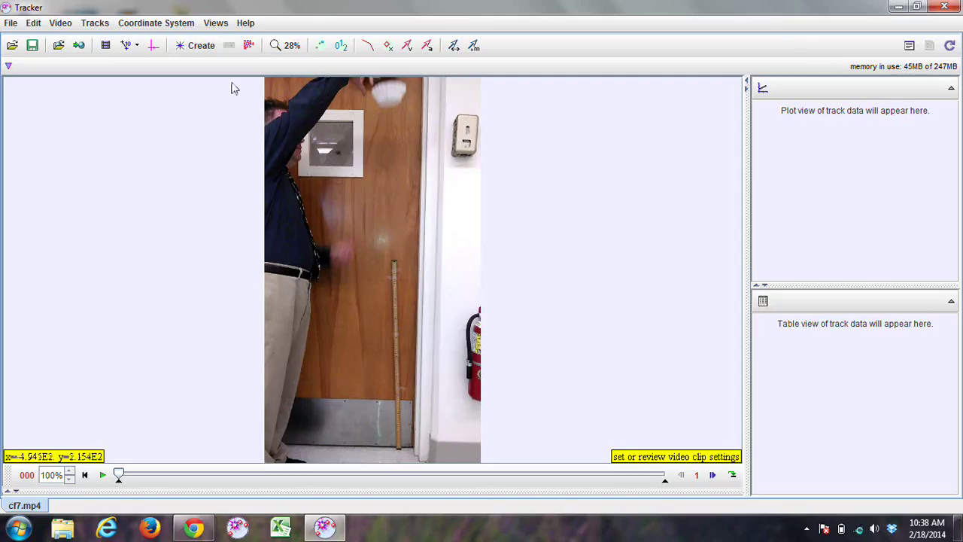
# Lay calibration stick A along the metre stick on the door with length 100.0
pyautogui.click(128, 47)
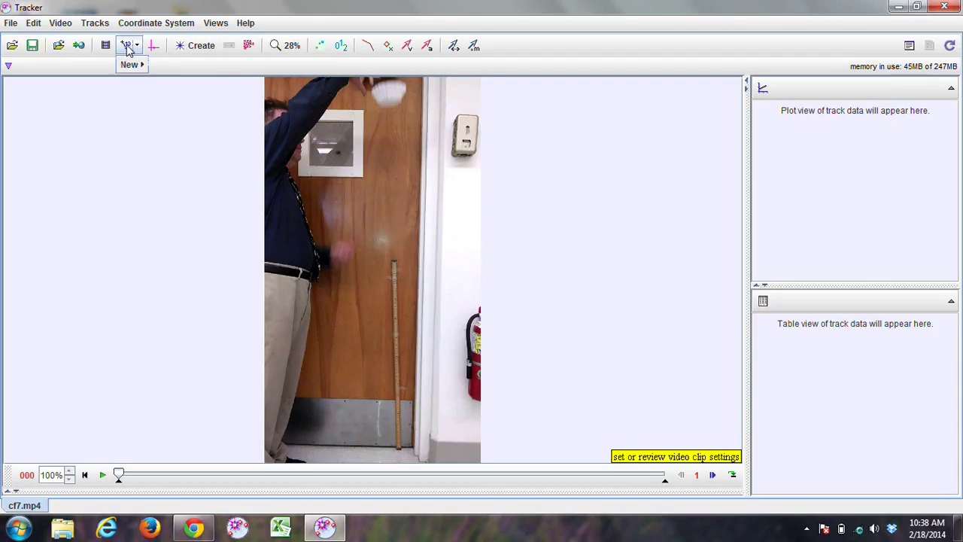
pyautogui.moveTo(134, 66)
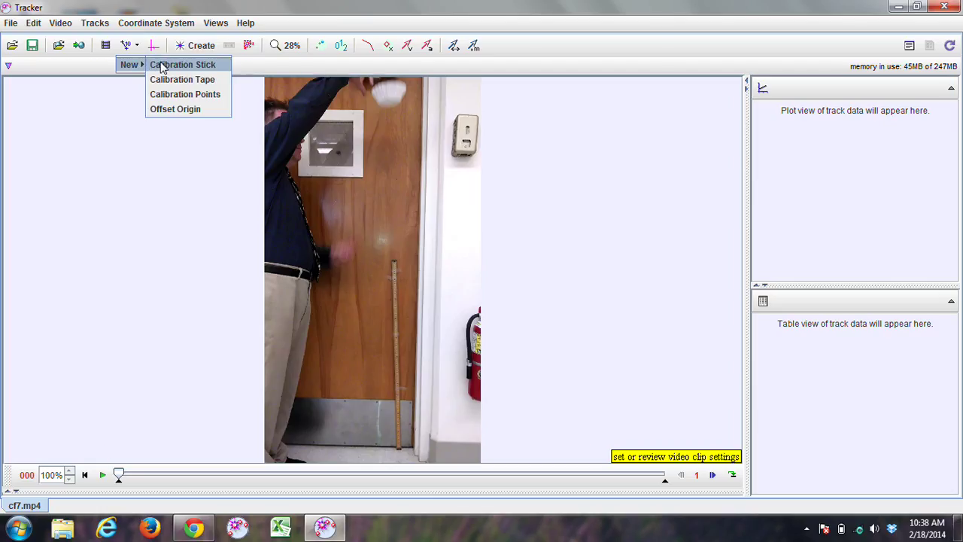
pyautogui.click(162, 65)
pyautogui.moveTo(363, 267); pyautogui.dragTo(401, 448)
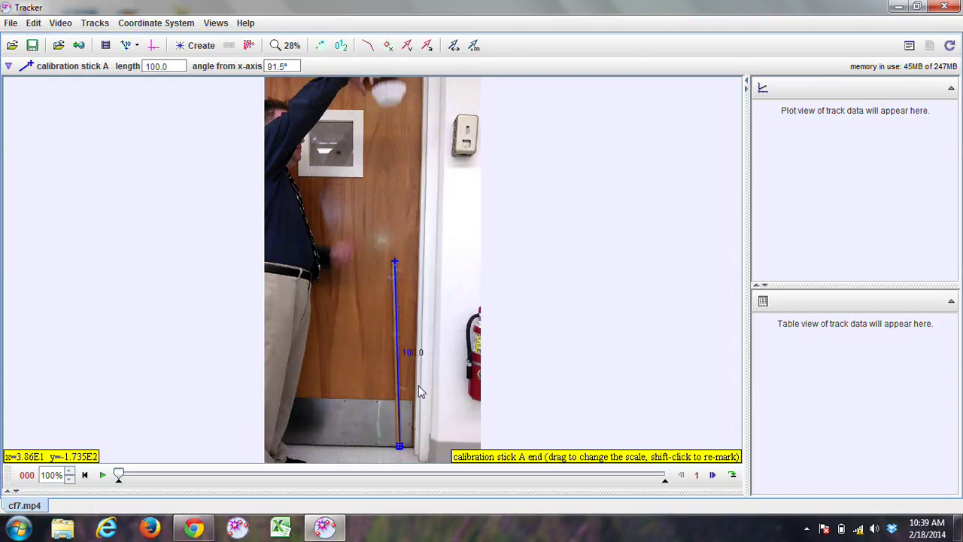
pyautogui.click(414, 353)
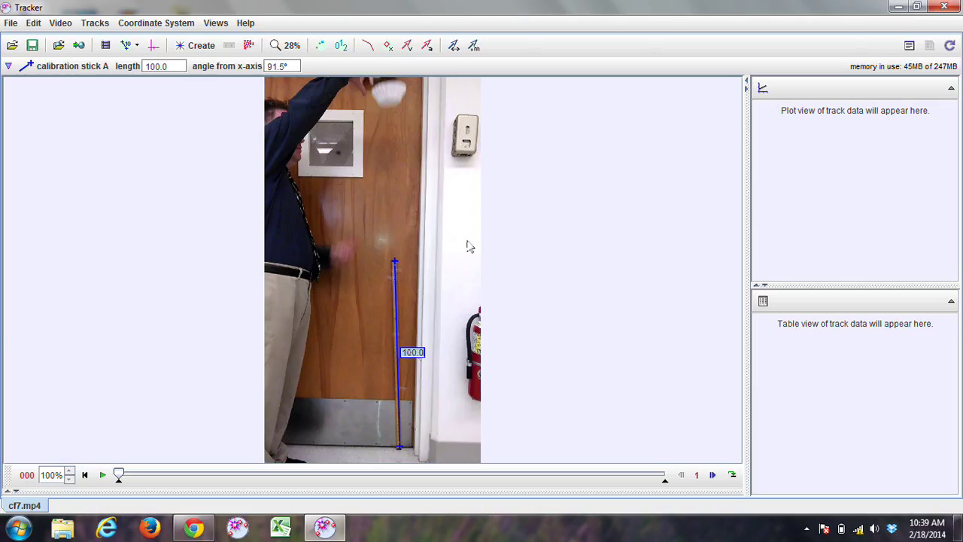
# Show the coordinate axes and drag their origin down to the floor
pyautogui.click(153, 45)
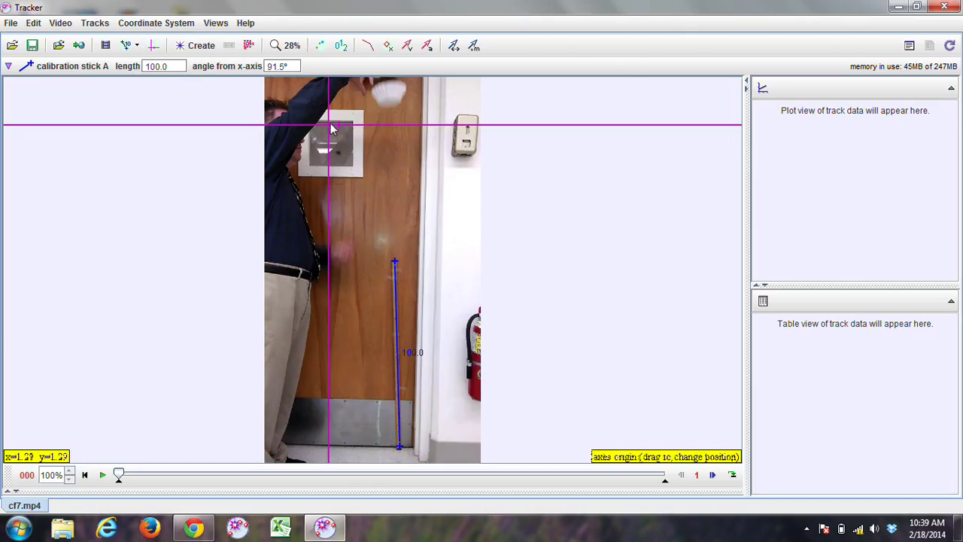
pyautogui.moveTo(328, 125); pyautogui.dragTo(331, 467)
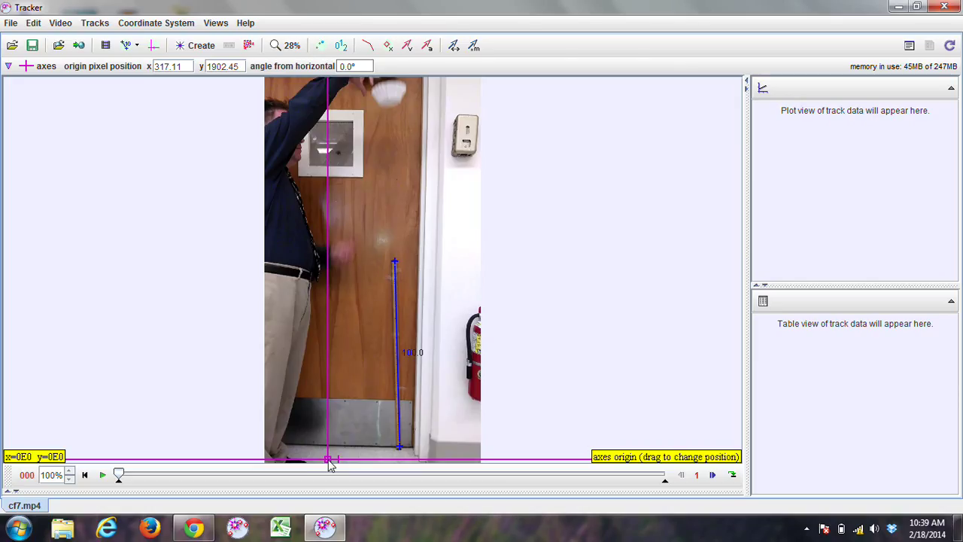
# Zoom the video to 100%, scroll up to the filter, and create point-mass track mass A
pyautogui.click(279, 46)
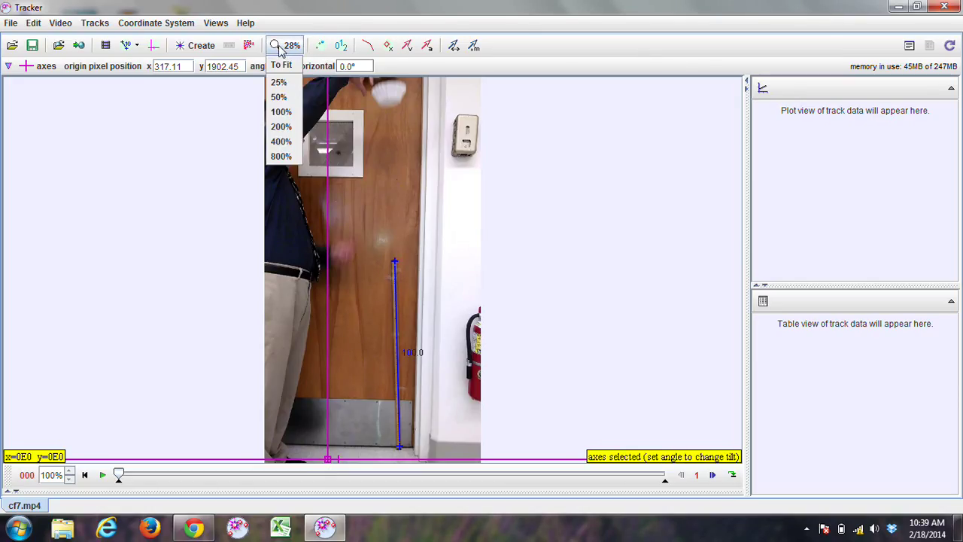
pyautogui.click(286, 119)
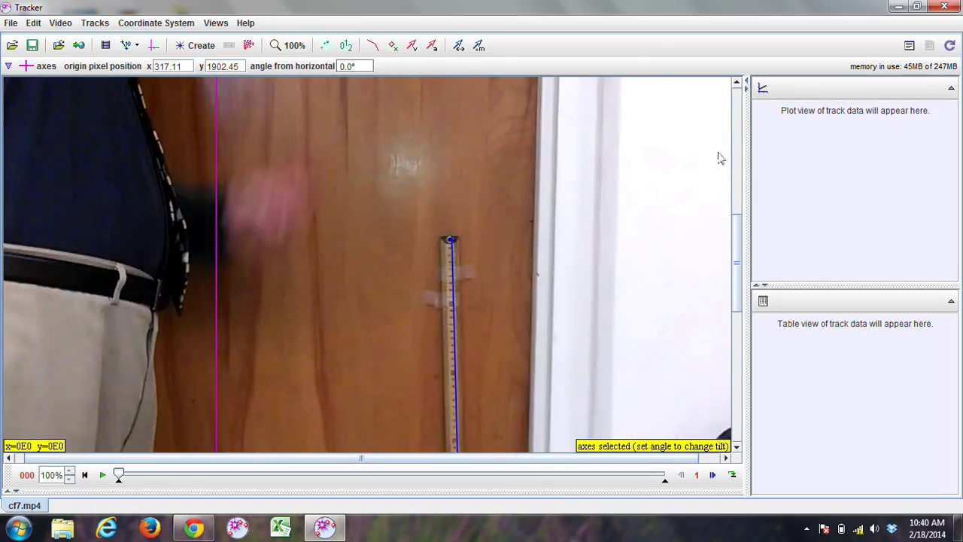
pyautogui.click(739, 117)
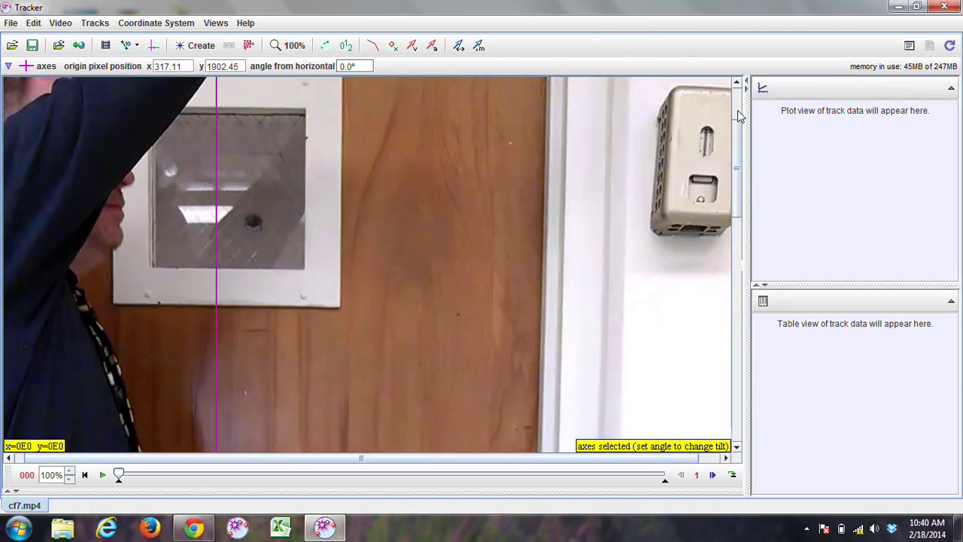
pyautogui.click(739, 114)
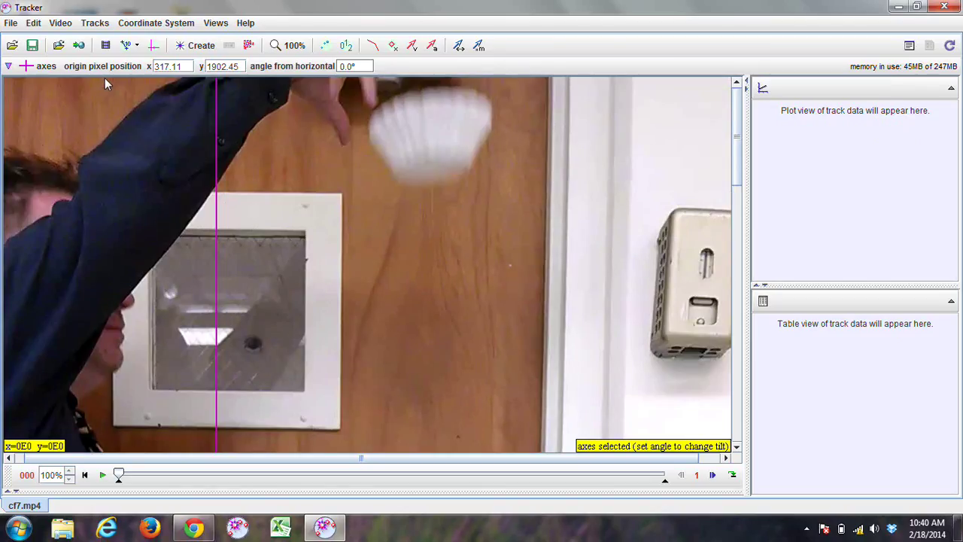
pyautogui.click(201, 49)
pyautogui.click(201, 66)
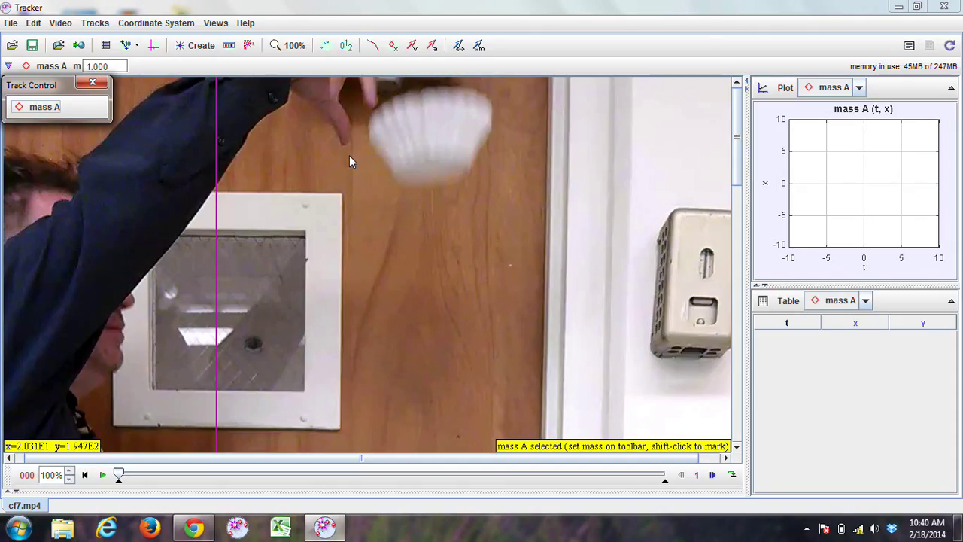
# Mark the filter in the first two frames and plot y against time
pyautogui.click(432, 135)
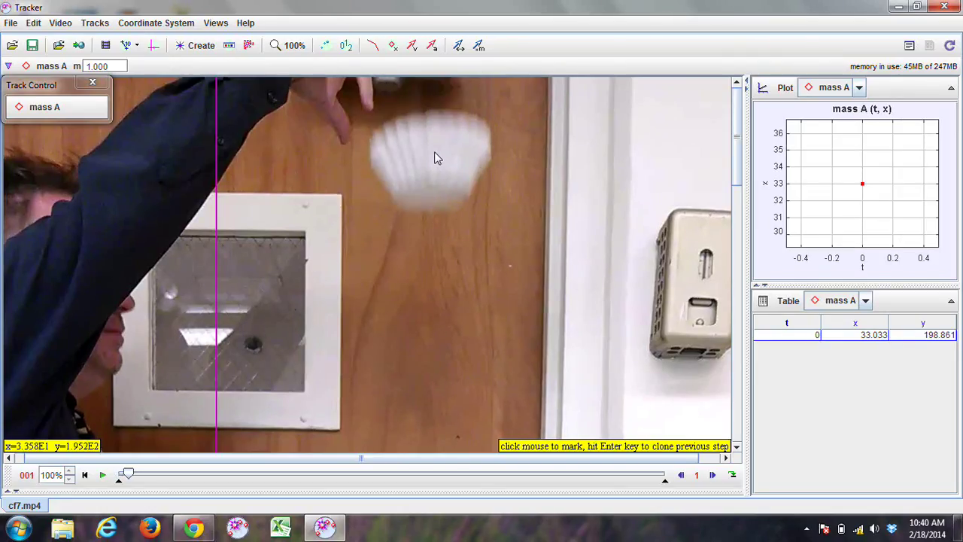
pyautogui.click(431, 155)
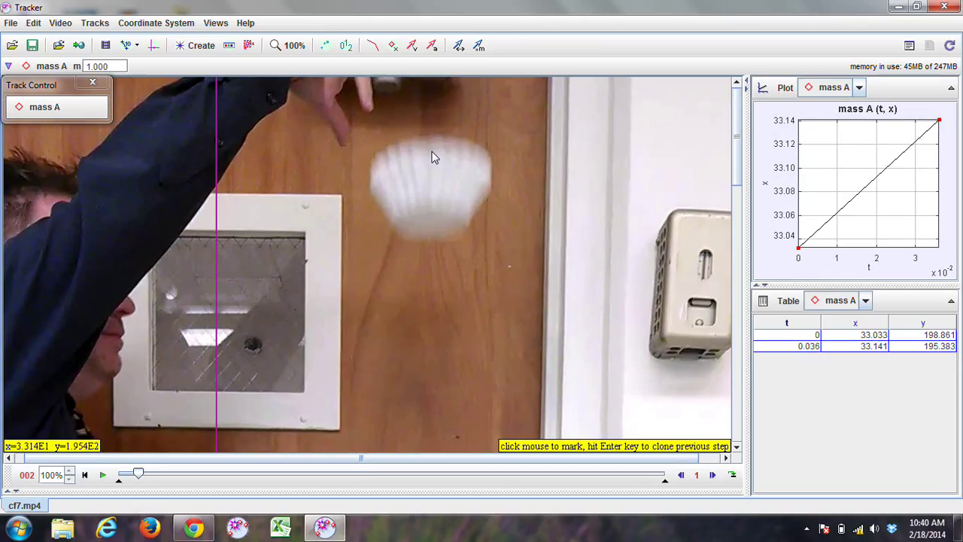
pyautogui.click(766, 185)
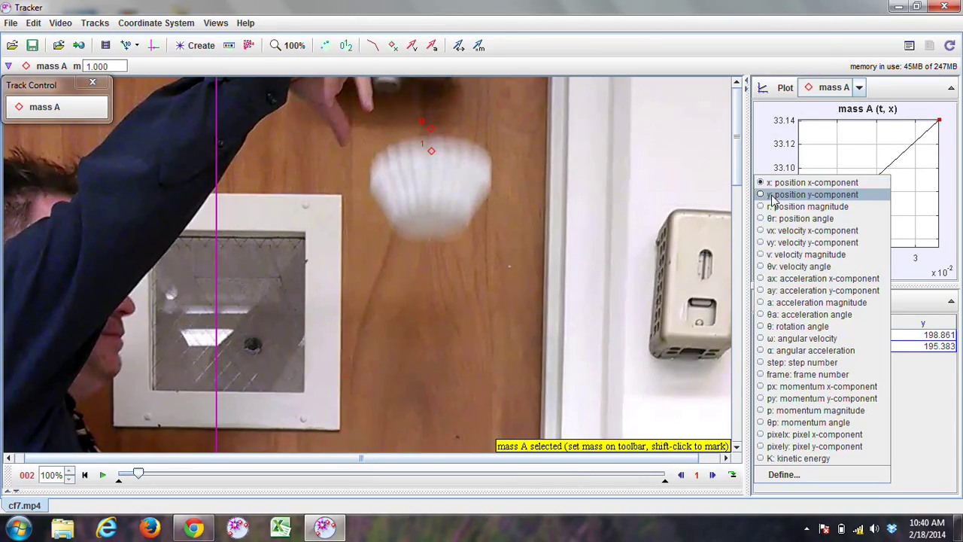
pyautogui.click(773, 195)
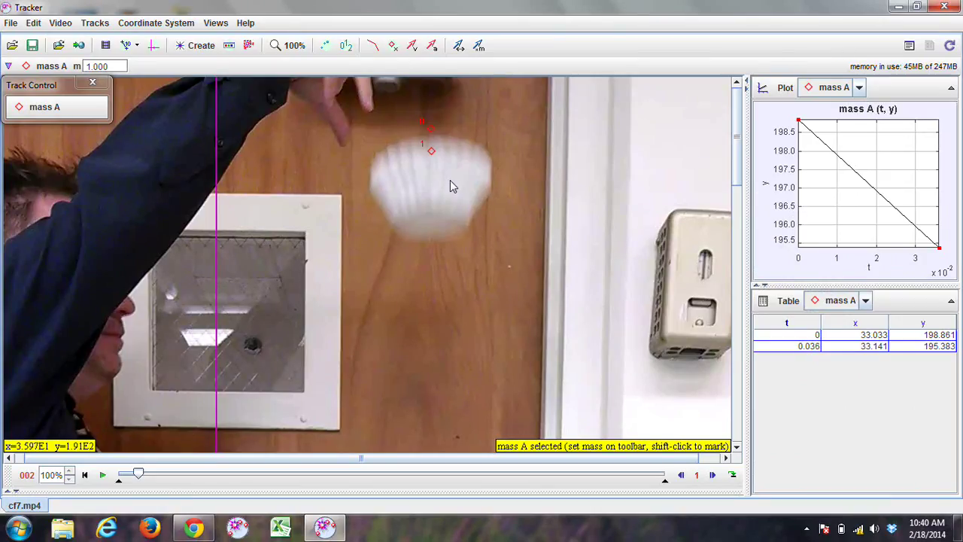
# Mark the falling cup's centre from the third frame through t=0.269
pyautogui.press('shift')
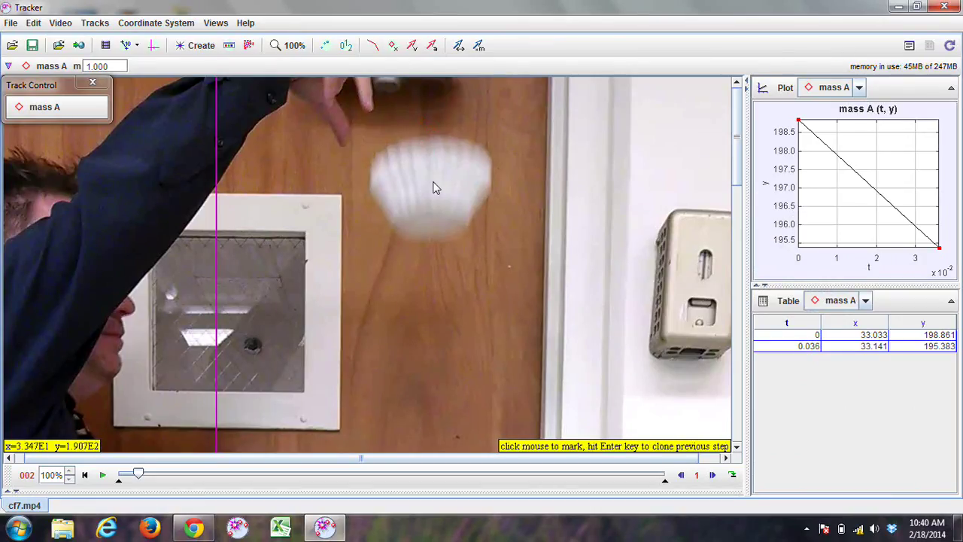
pyautogui.keyDown('shift'); pyautogui.click(433, 187); pyautogui.keyUp('shift')
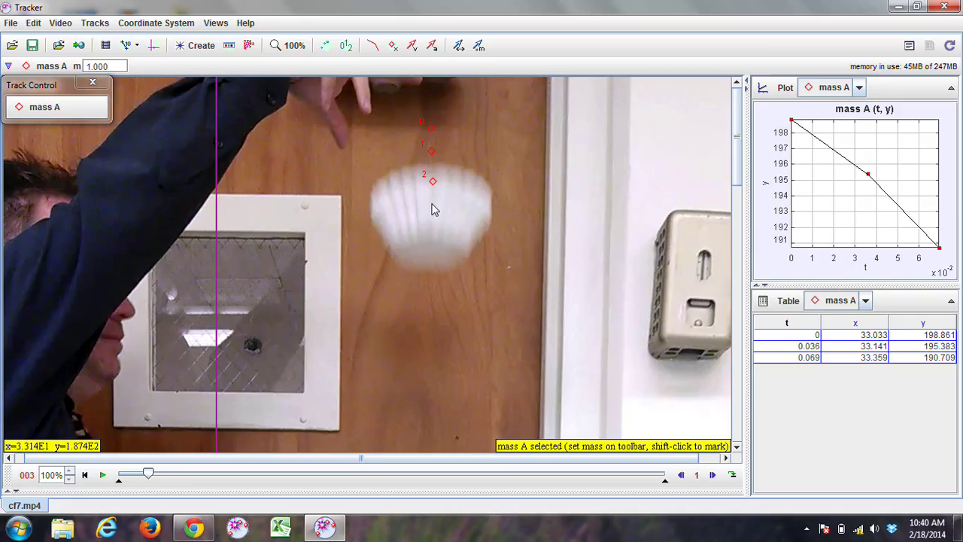
pyautogui.press('shift')
pyautogui.keyDown('shift'); pyautogui.click(432, 215); pyautogui.keyUp('shift')
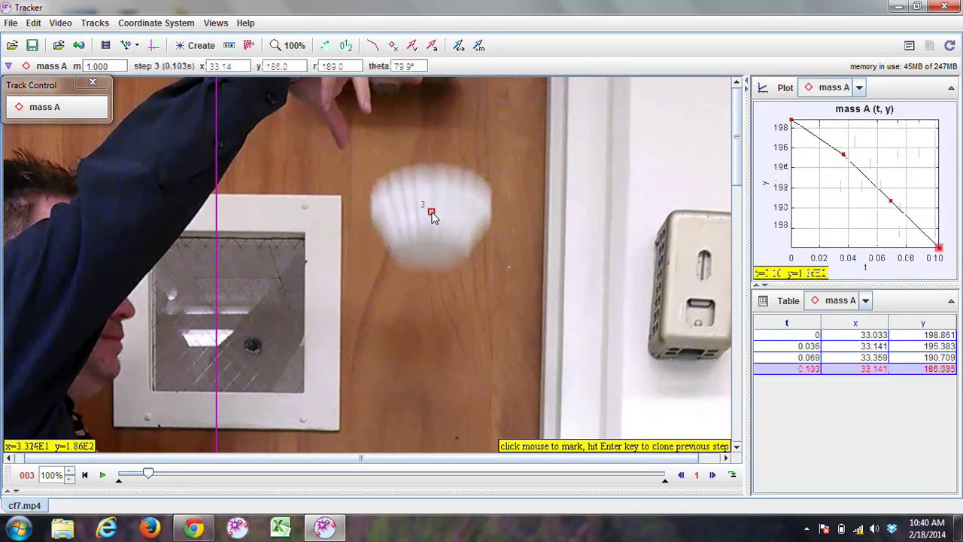
pyautogui.press('shift')
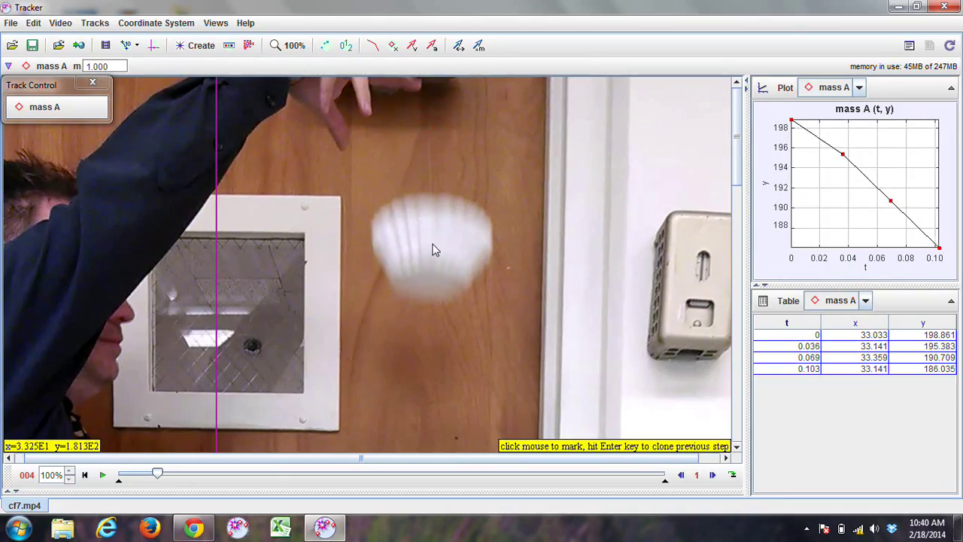
pyautogui.keyDown('shift'); pyautogui.click(434, 248); pyautogui.keyUp('shift')
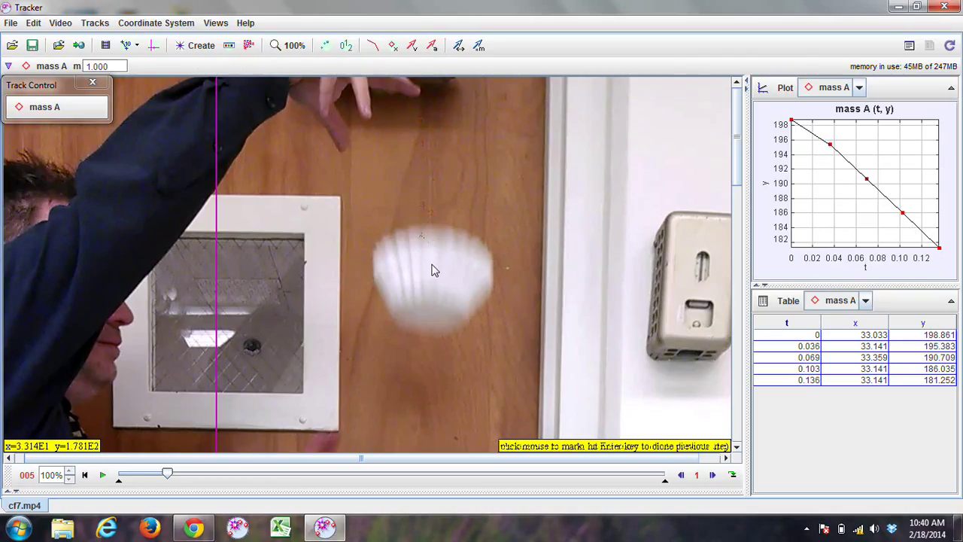
pyautogui.keyDown('shift'); pyautogui.click(434, 278); pyautogui.keyUp('shift')
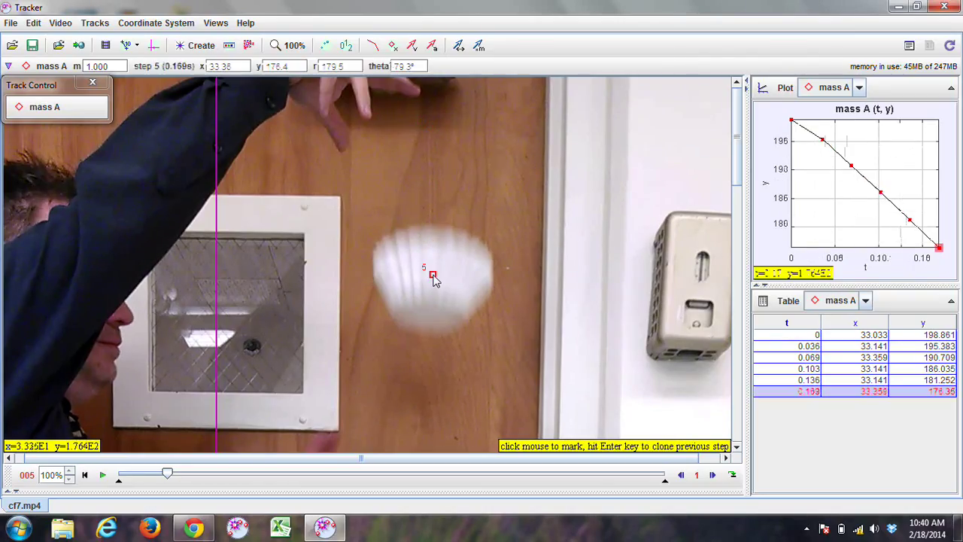
pyautogui.click(738, 215)
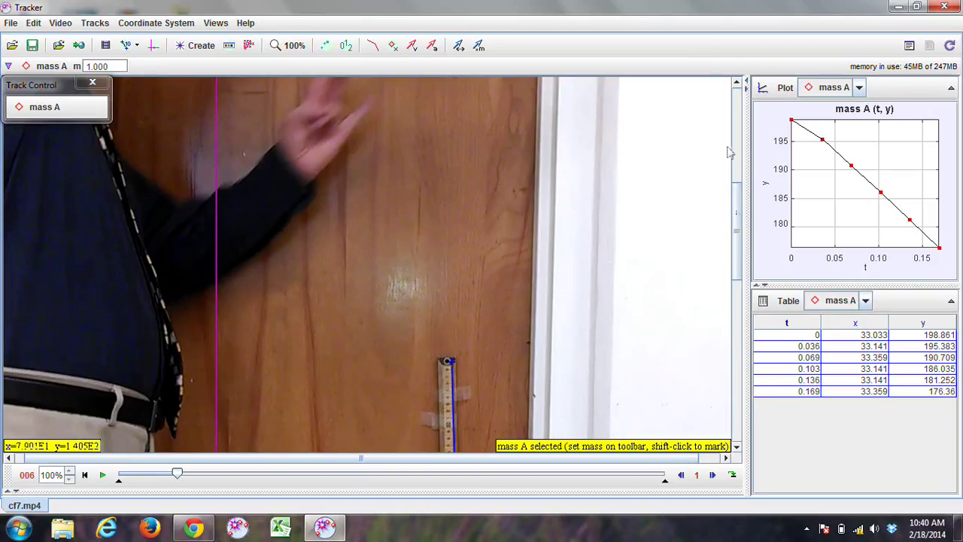
pyautogui.click(738, 171)
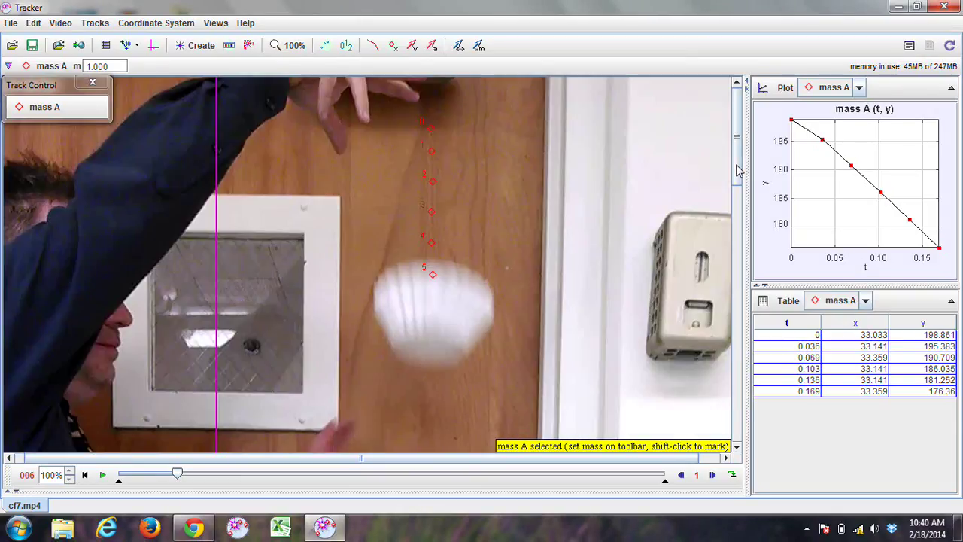
pyautogui.click(434, 308)
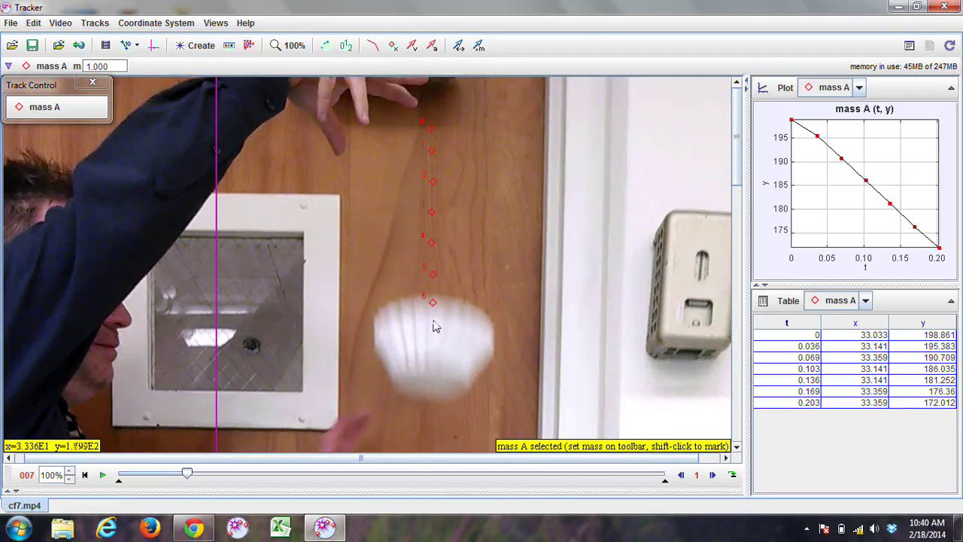
pyautogui.click(433, 348)
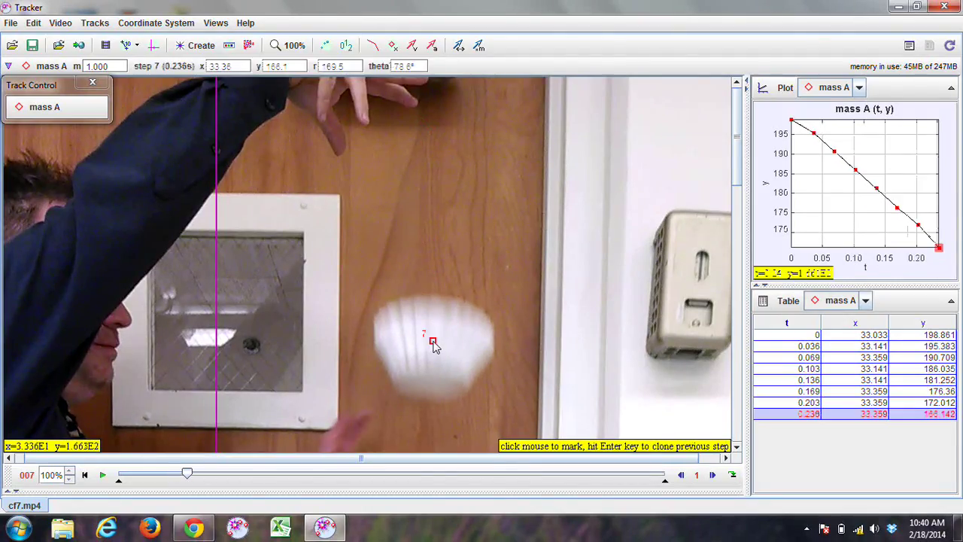
pyautogui.click(433, 382)
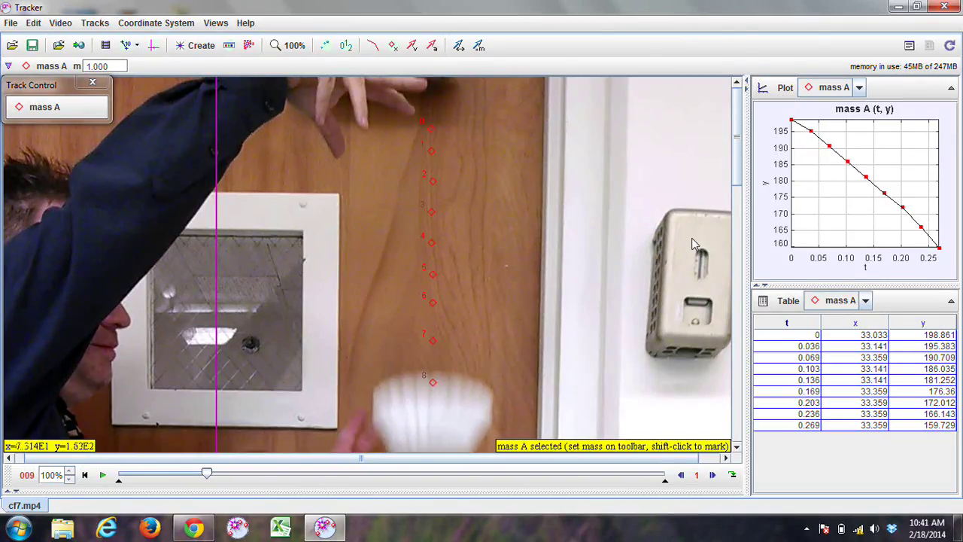
# Scroll the view back up and mark the cup from t=0.303 through frame 15
pyautogui.click(739, 215)
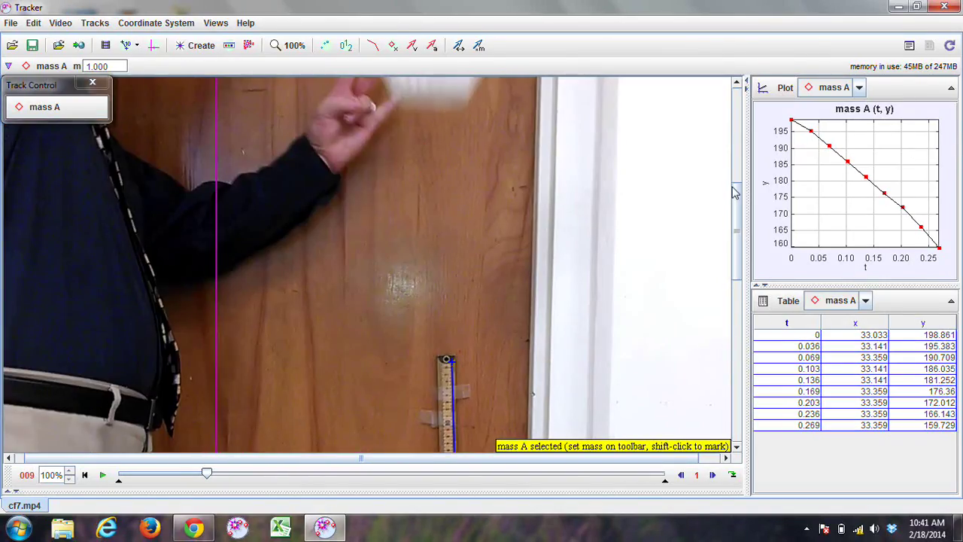
pyautogui.click(737, 84)
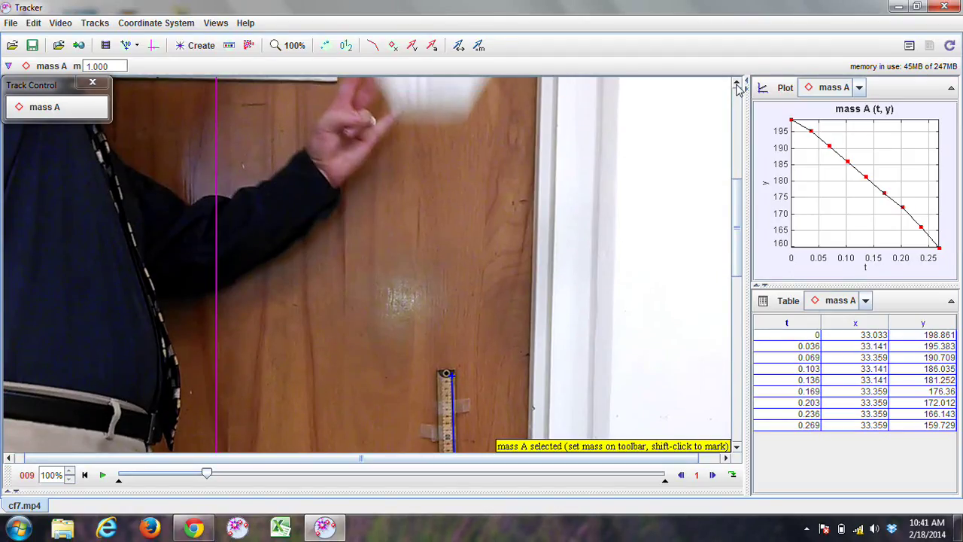
pyautogui.click(738, 85)
pyautogui.click(738, 86)
pyautogui.click(738, 86)
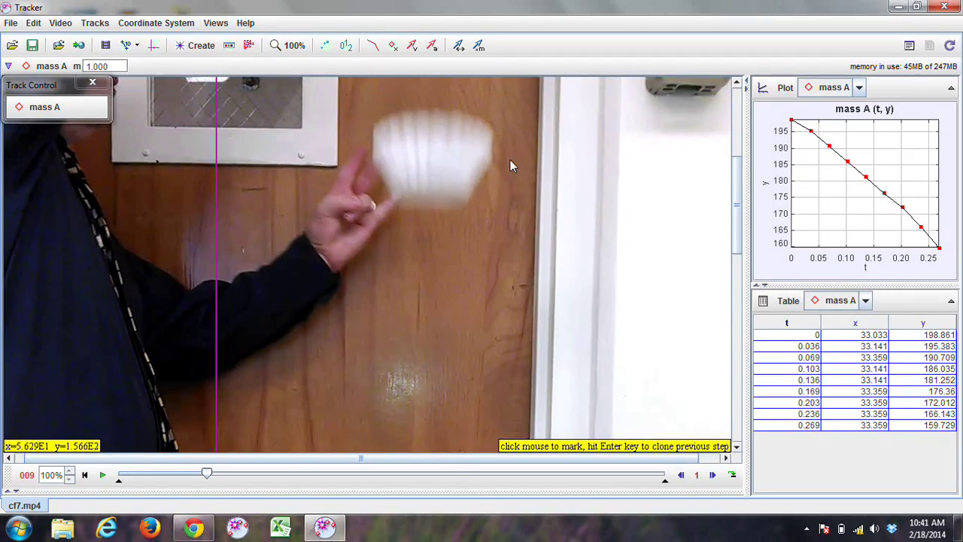
pyautogui.click(432, 160)
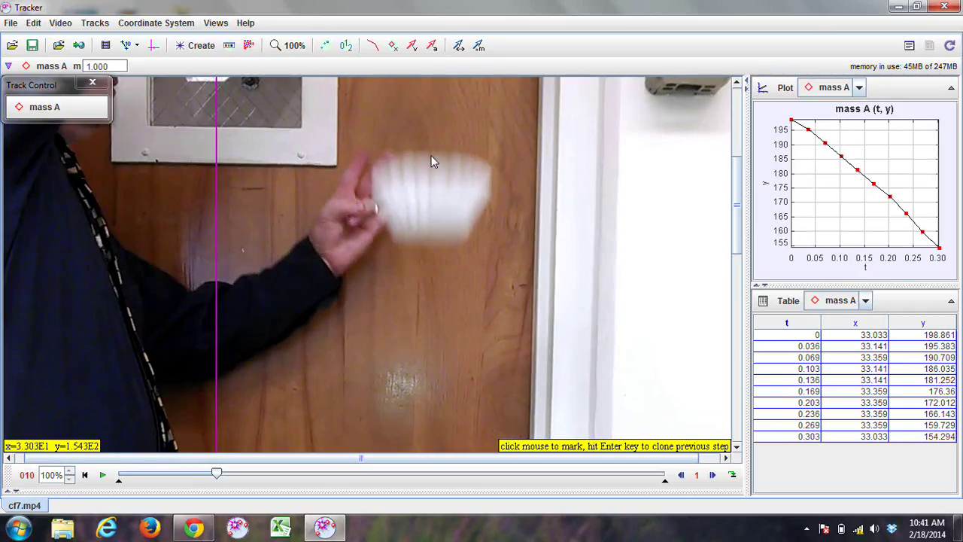
pyautogui.click(429, 200)
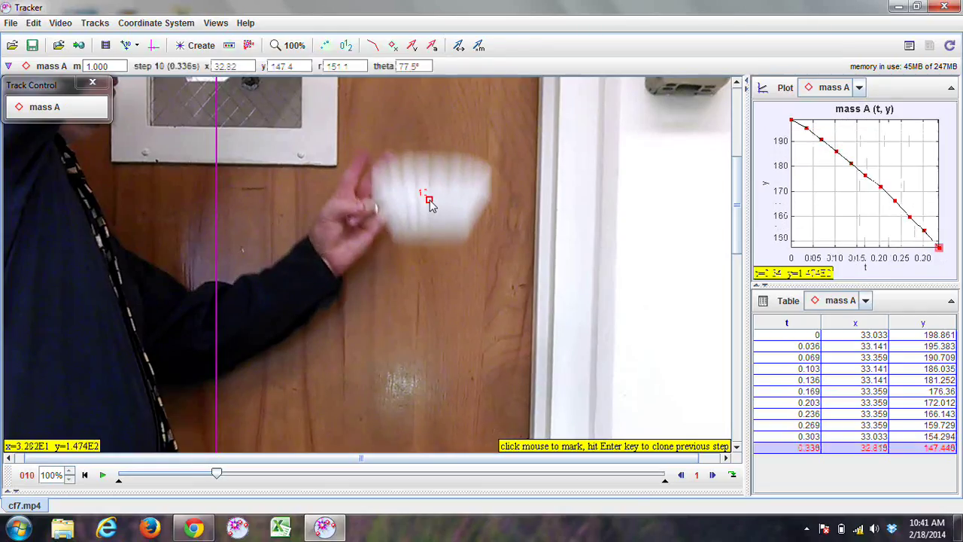
pyautogui.click(434, 242)
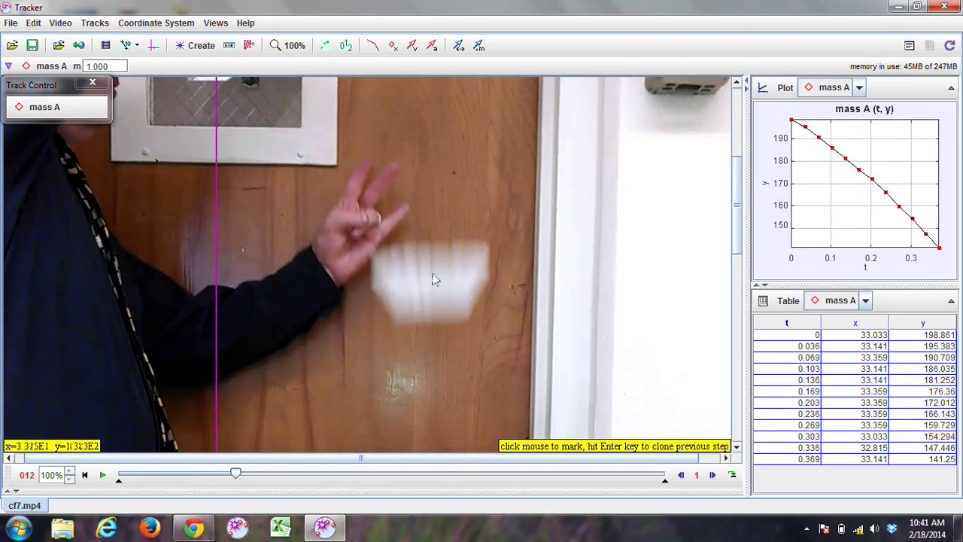
pyautogui.click(430, 285)
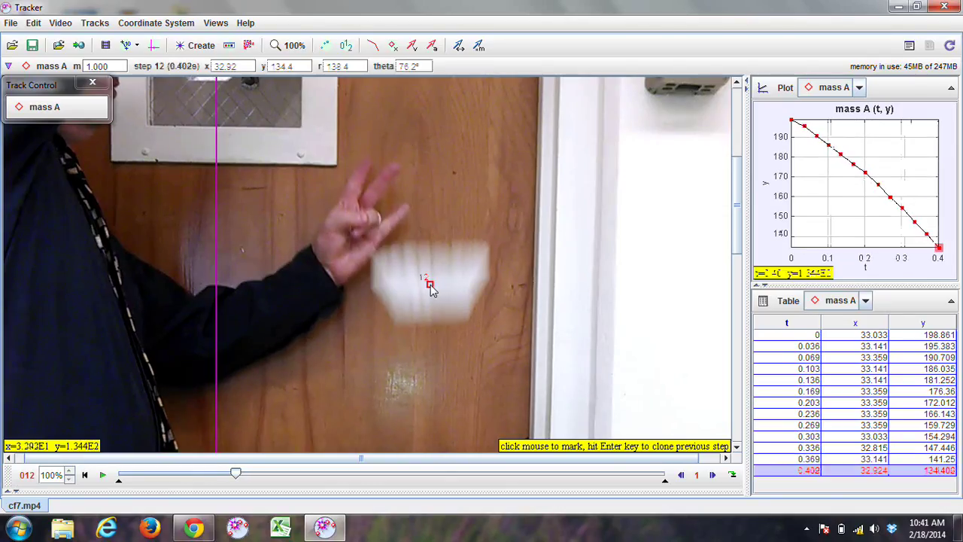
pyautogui.click(429, 332)
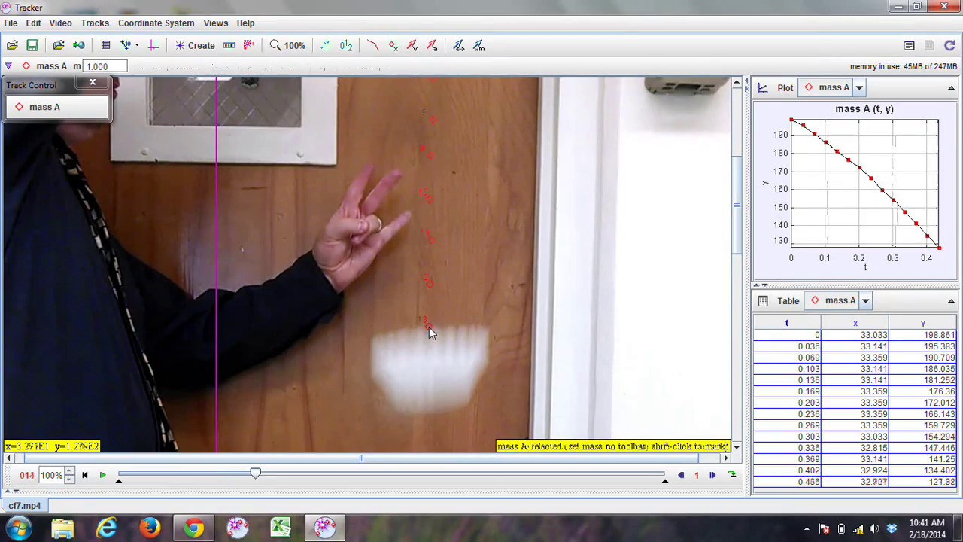
pyautogui.click(433, 371)
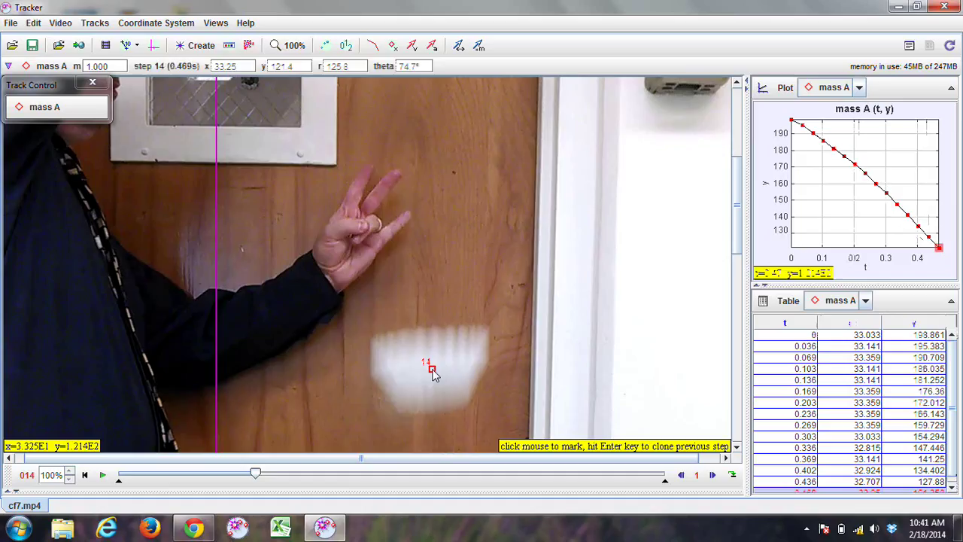
pyautogui.click(432, 413)
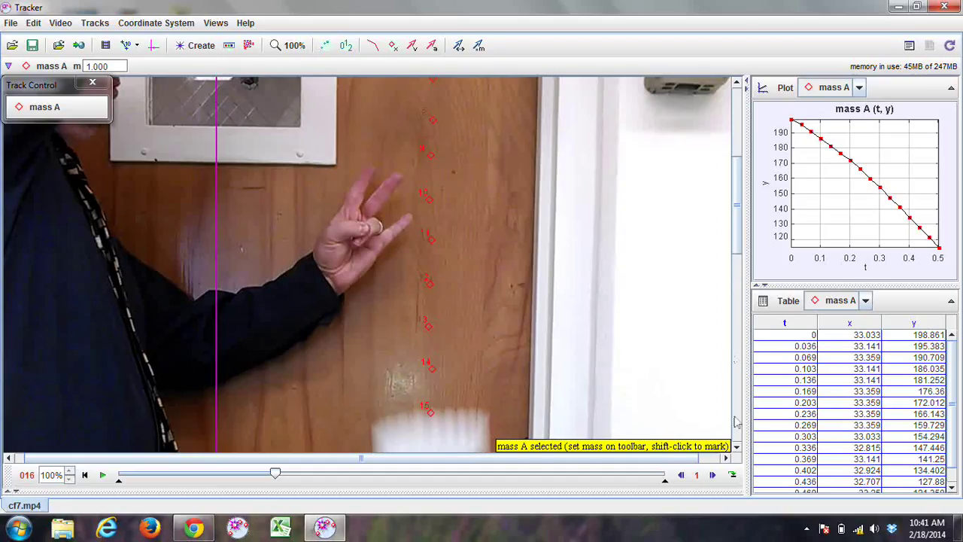
# Scroll down and mark the falling filter in frames 16 through 21
pyautogui.scroll(-4, 738, 449)
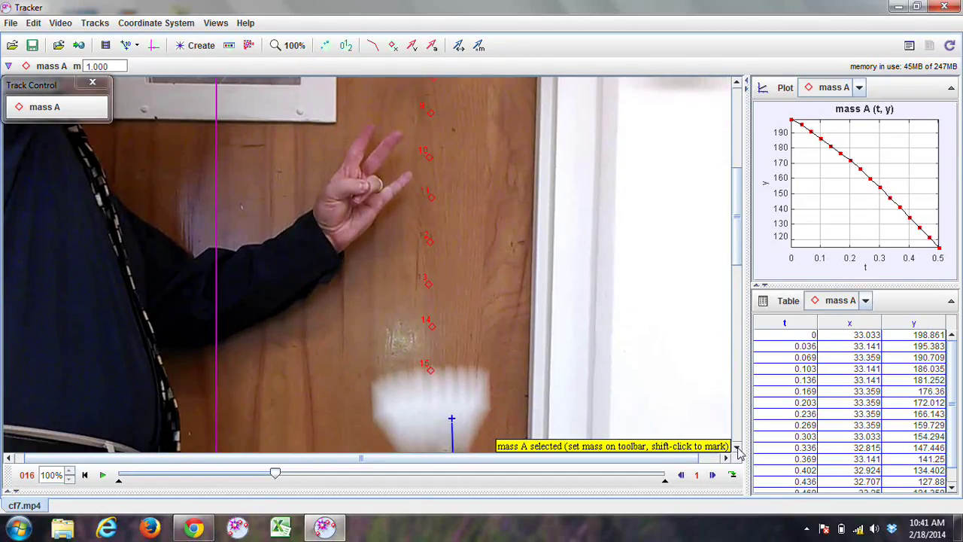
pyautogui.scroll(-7, 738, 449)
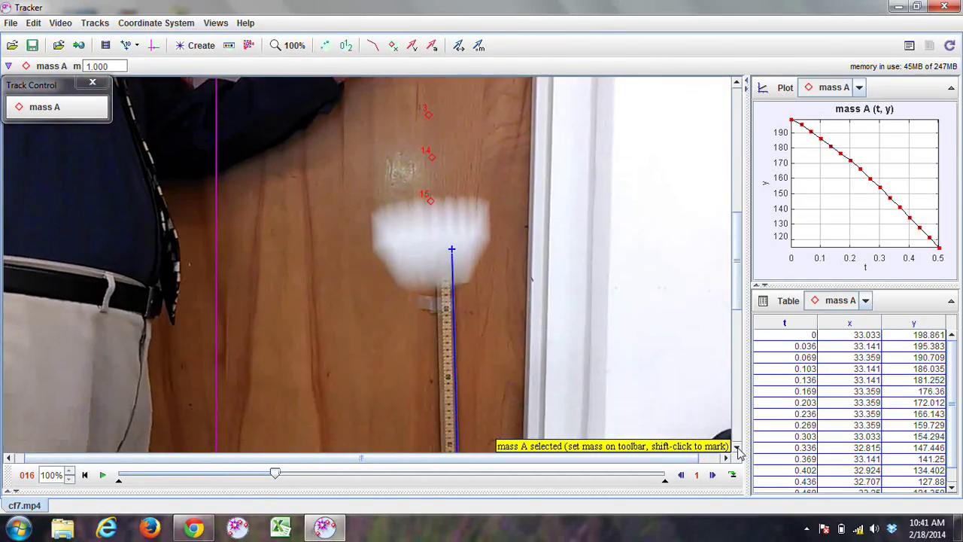
pyautogui.scroll(-2, 739, 449)
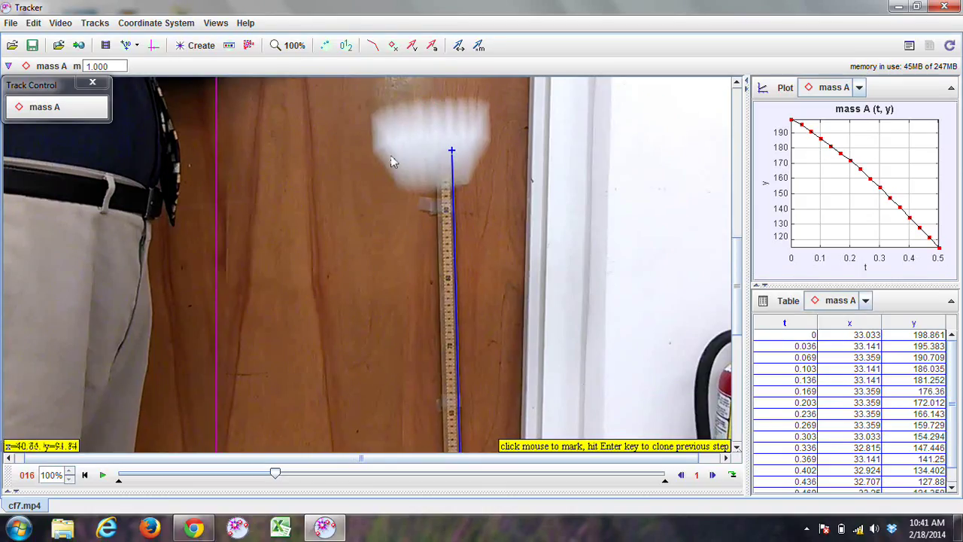
pyautogui.click(434, 146)
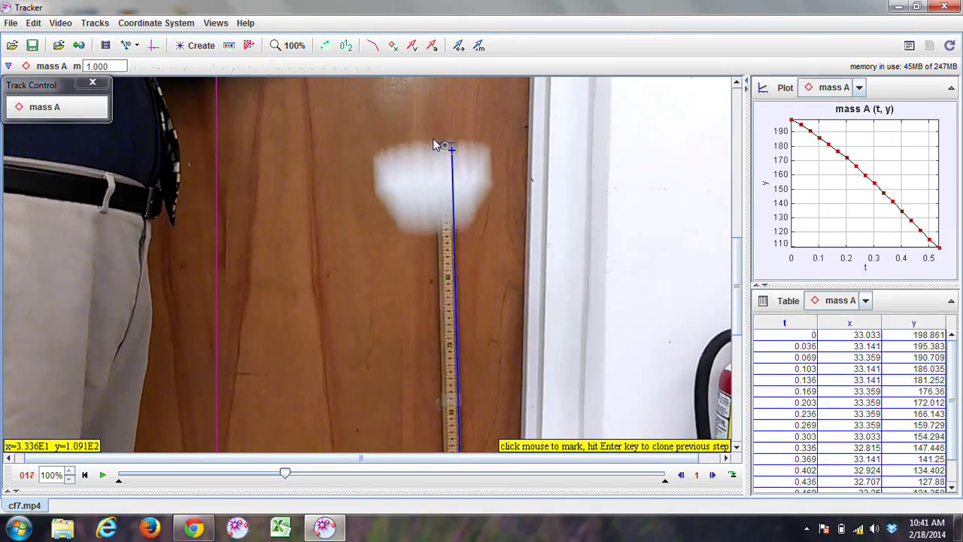
pyautogui.click(435, 188)
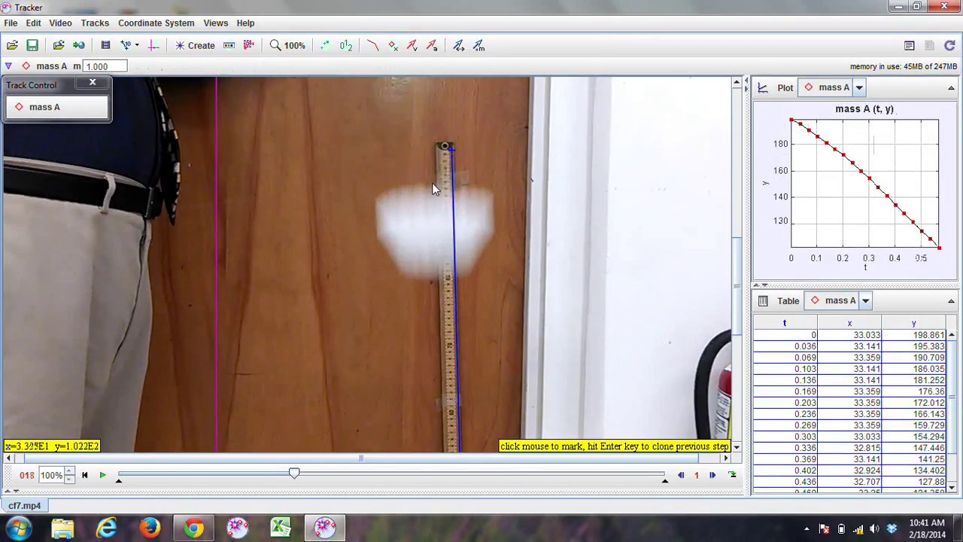
pyautogui.click(435, 235)
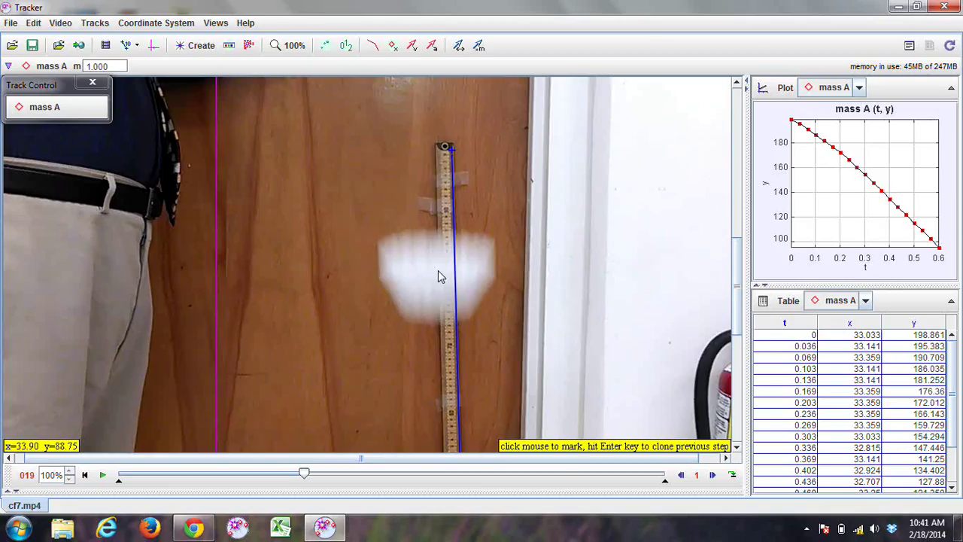
pyautogui.click(440, 277)
pyautogui.click(442, 325)
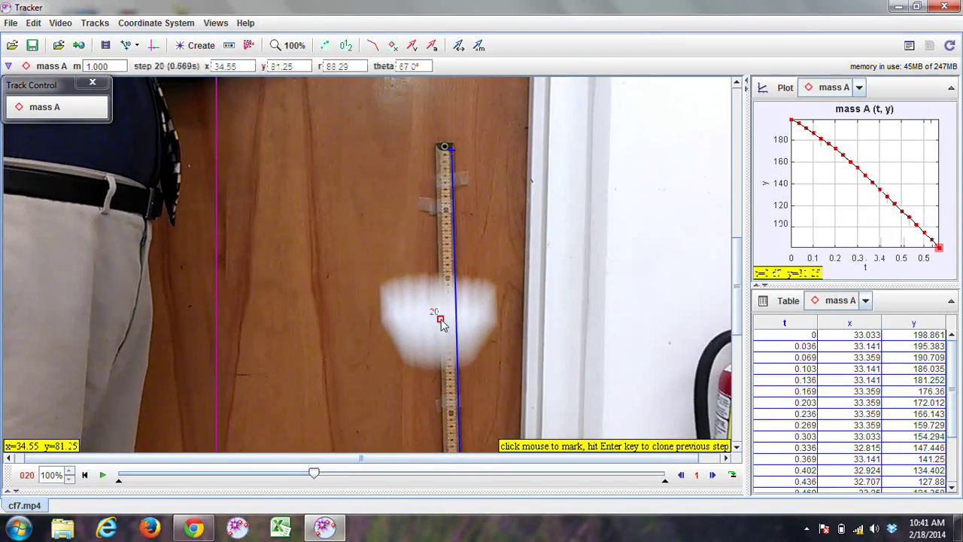
pyautogui.click(442, 366)
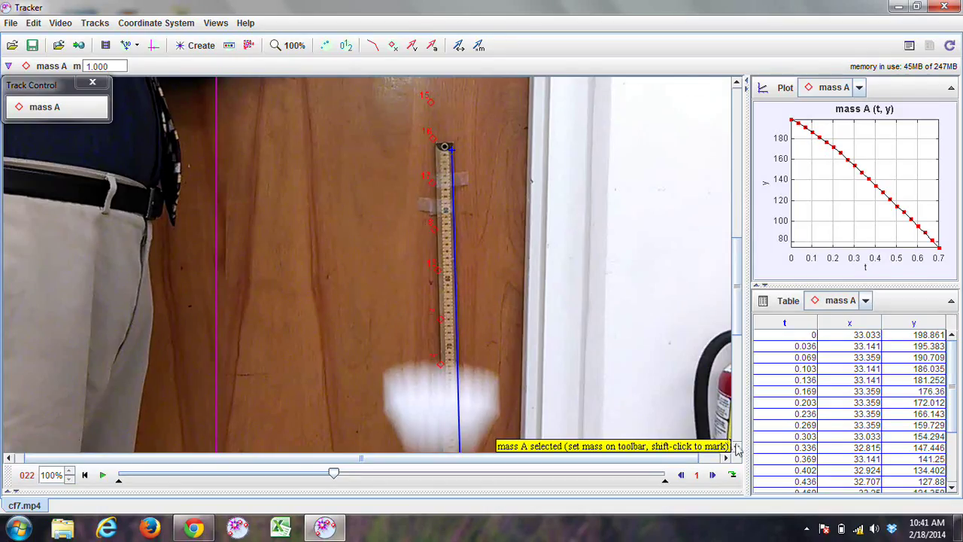
# Scroll further down and mark the filter in frames 022 through 028
pyautogui.scroll(-10, 737, 449)
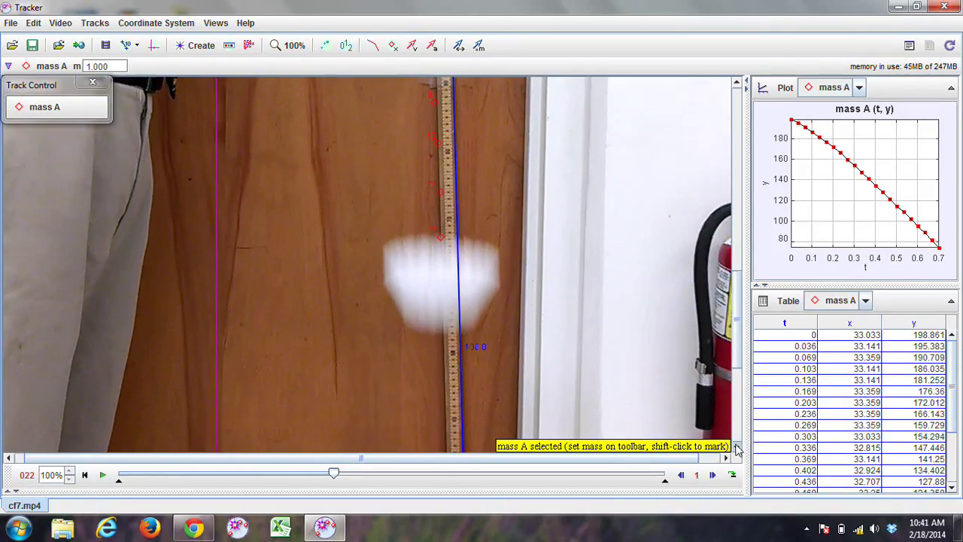
pyautogui.scroll(-3, 737, 450)
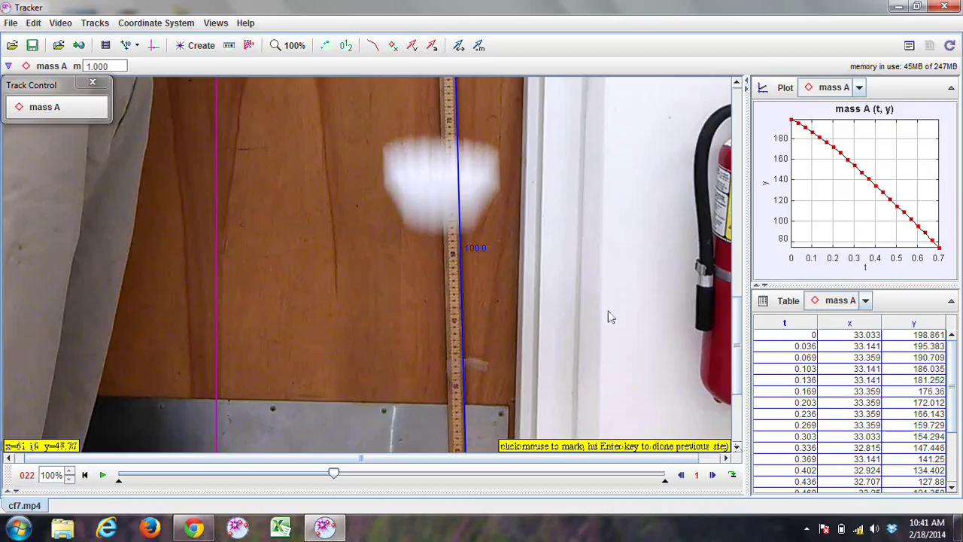
pyautogui.click(442, 187)
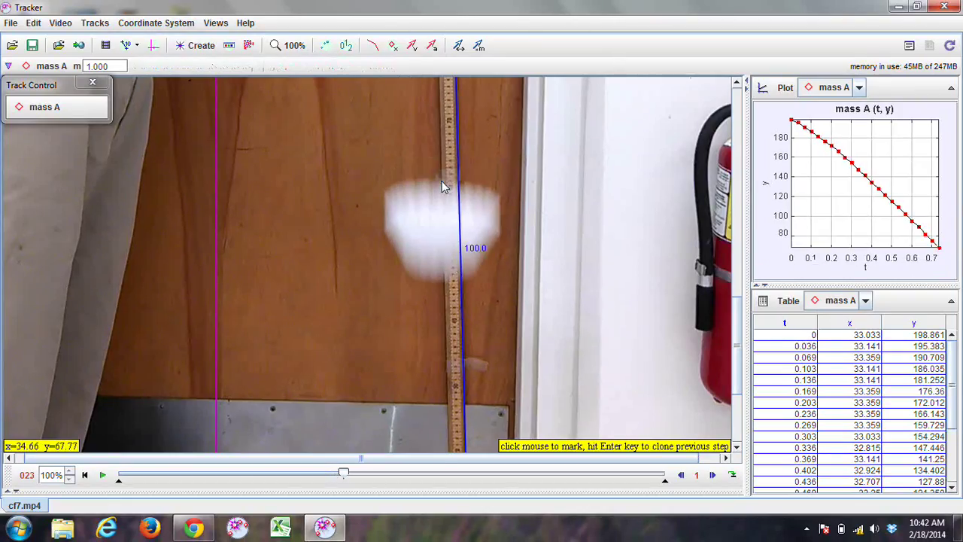
pyautogui.click(443, 237)
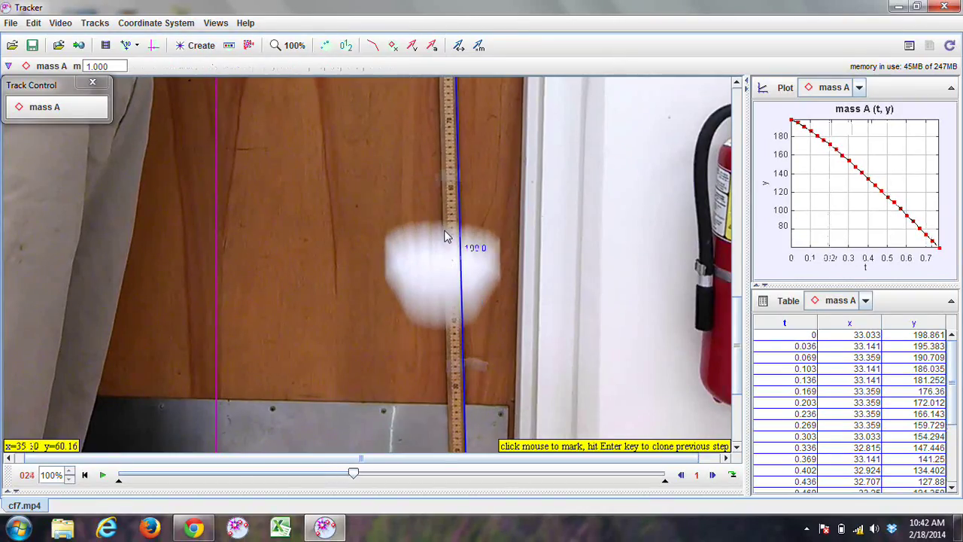
pyautogui.click(443, 280)
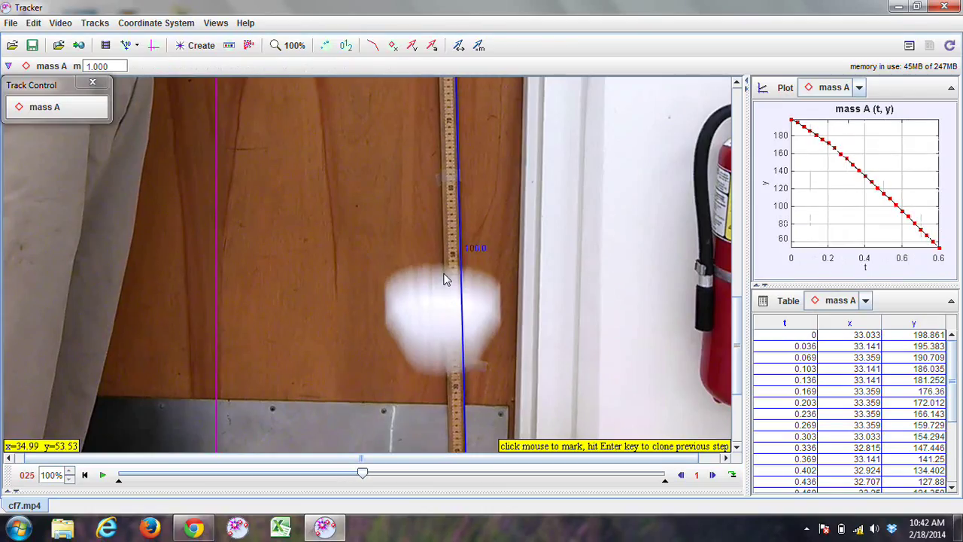
pyautogui.click(442, 325)
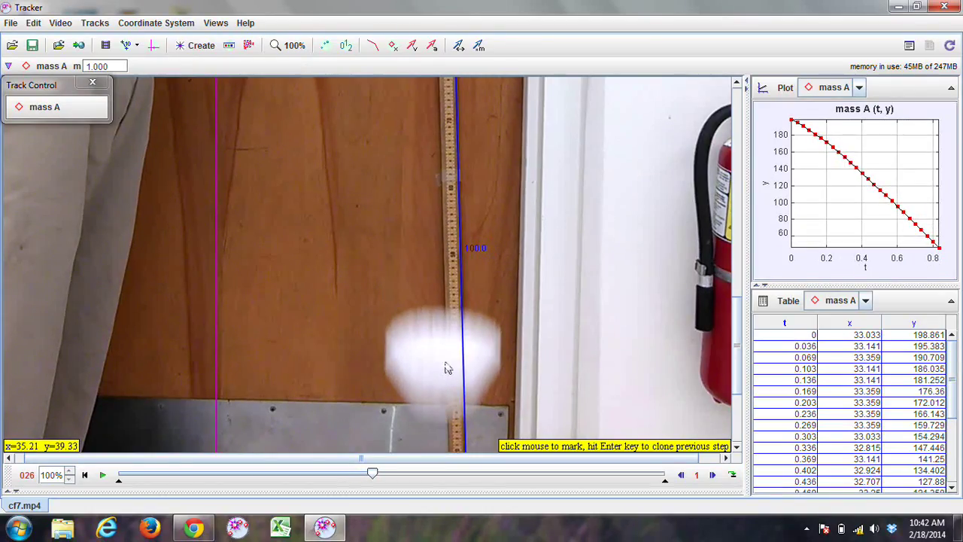
pyautogui.click(446, 367)
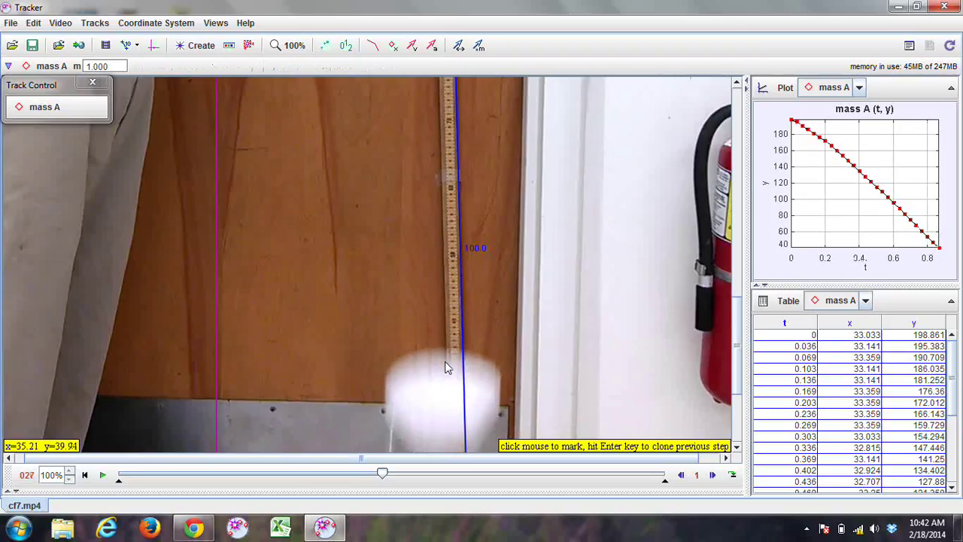
pyautogui.click(444, 407)
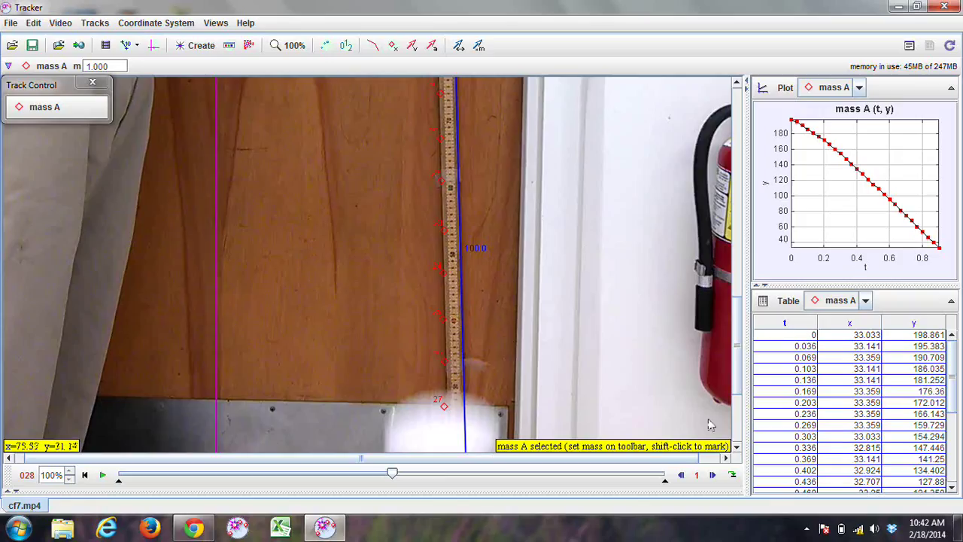
pyautogui.click(736, 447)
pyautogui.scroll(-5, 736, 446)
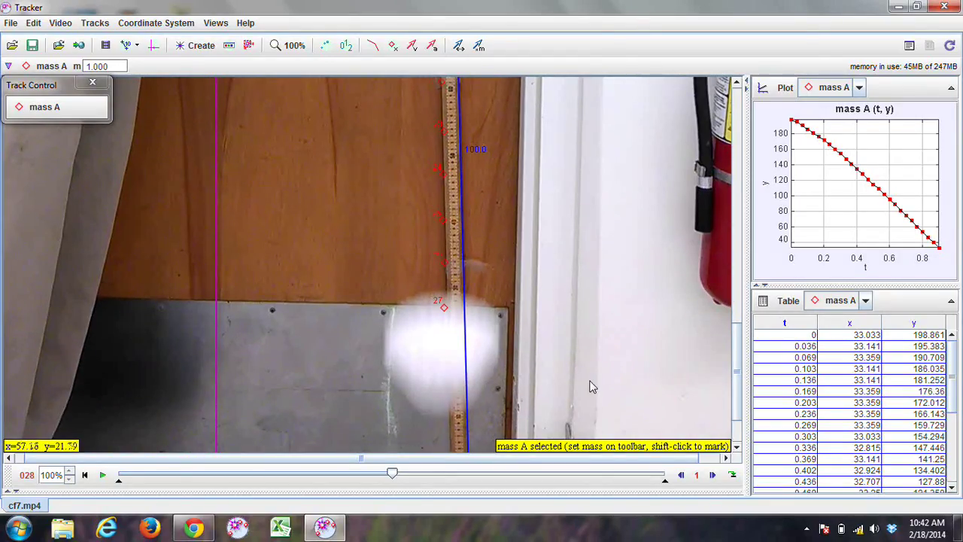
pyautogui.click(446, 360)
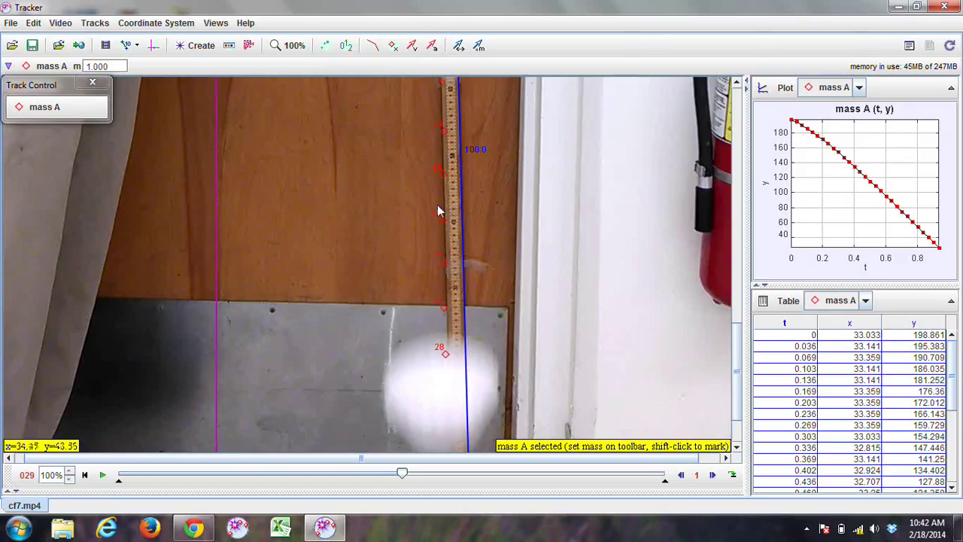
# Zoom the video To Fit, widen the plot and table panels, and close Track Control
pyautogui.click(292, 50)
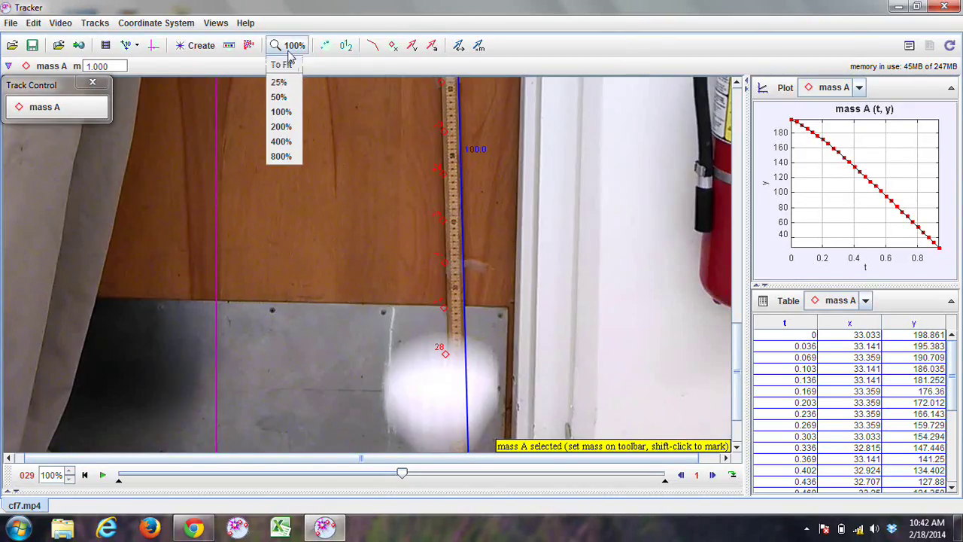
pyautogui.click(282, 65)
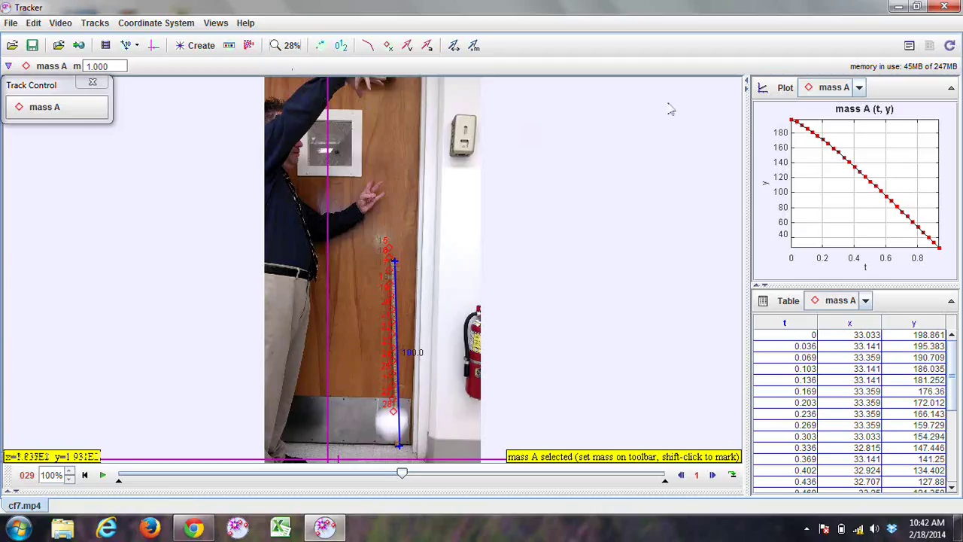
pyautogui.moveTo(749, 122); pyautogui.dragTo(474, 143)
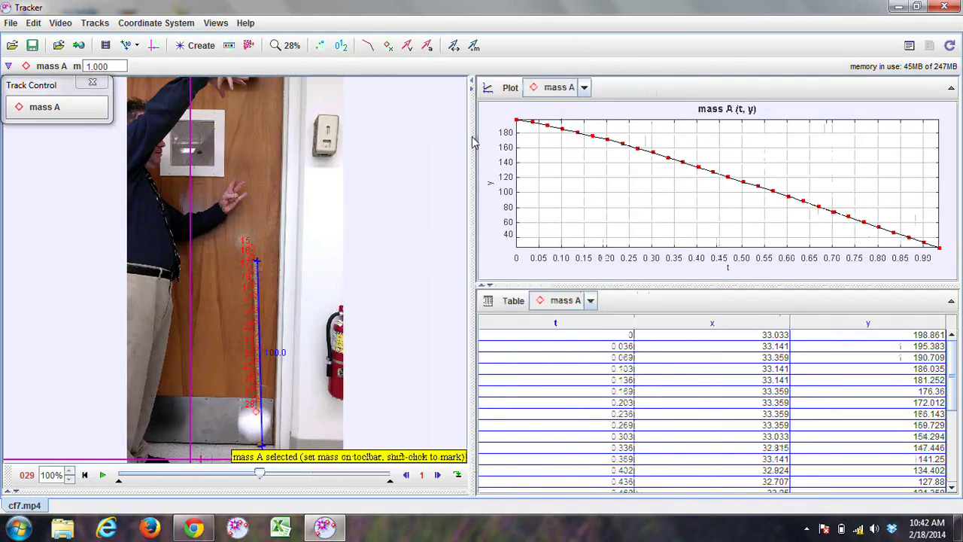
pyautogui.click(100, 86)
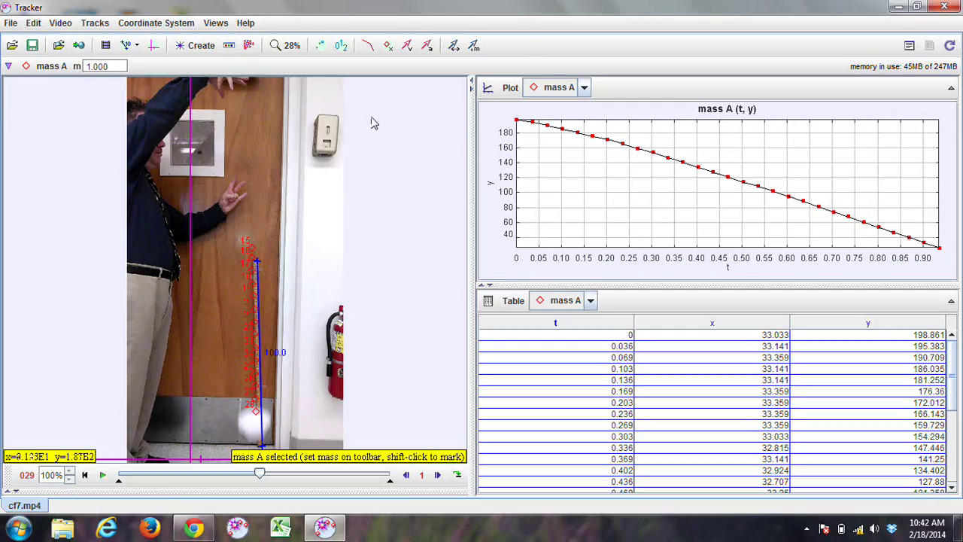
# Open mass A's t–y data in the Data Tool, stretch its y axis to 220, and reposition the window
pyautogui.rightClick(607, 154)
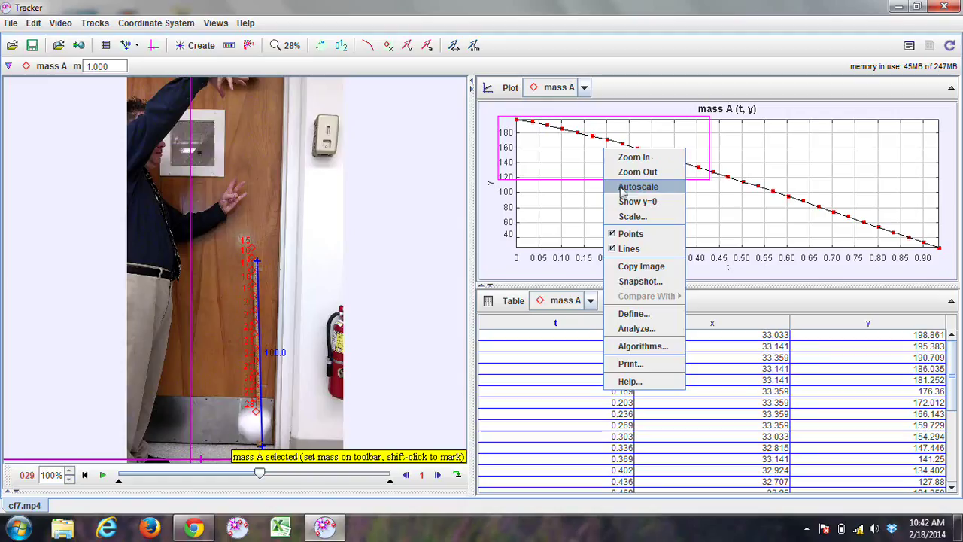
pyautogui.click(632, 331)
pyautogui.moveTo(236, 161)
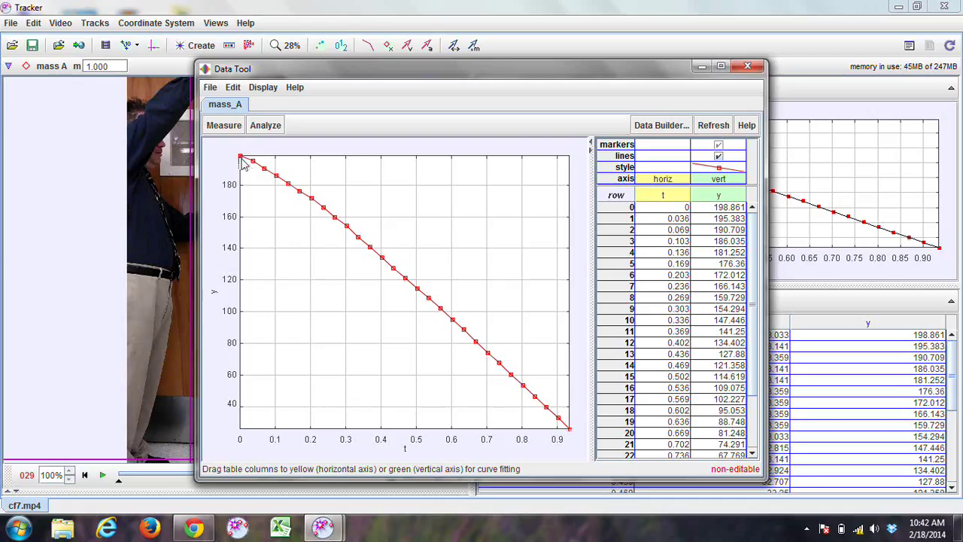
pyautogui.click(240, 159)
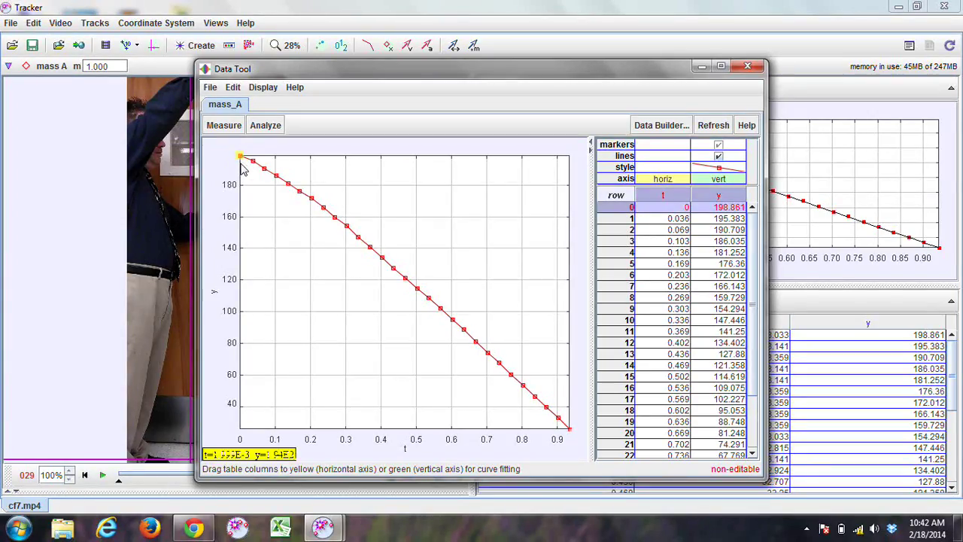
pyautogui.moveTo(242, 164); pyautogui.dragTo(241, 197)
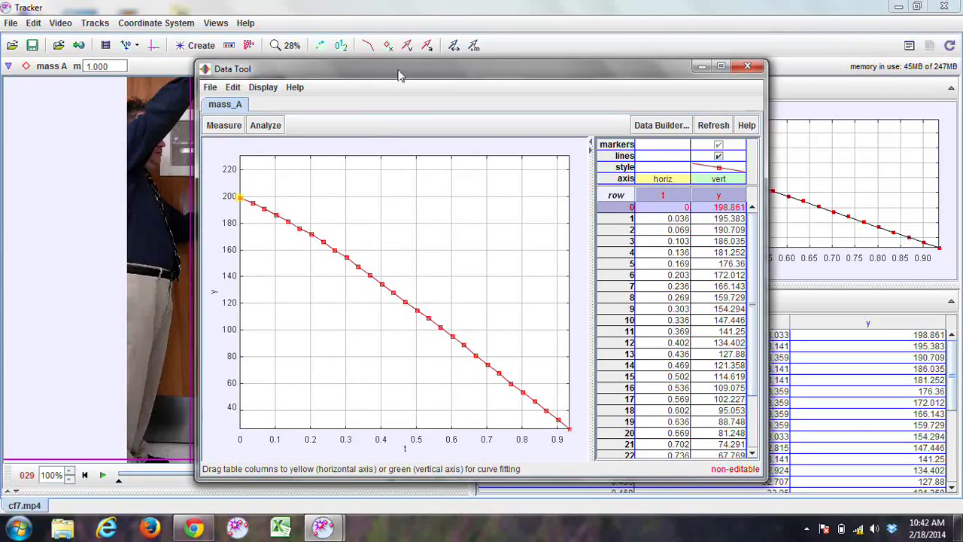
pyautogui.moveTo(400, 76); pyautogui.dragTo(337, 61)
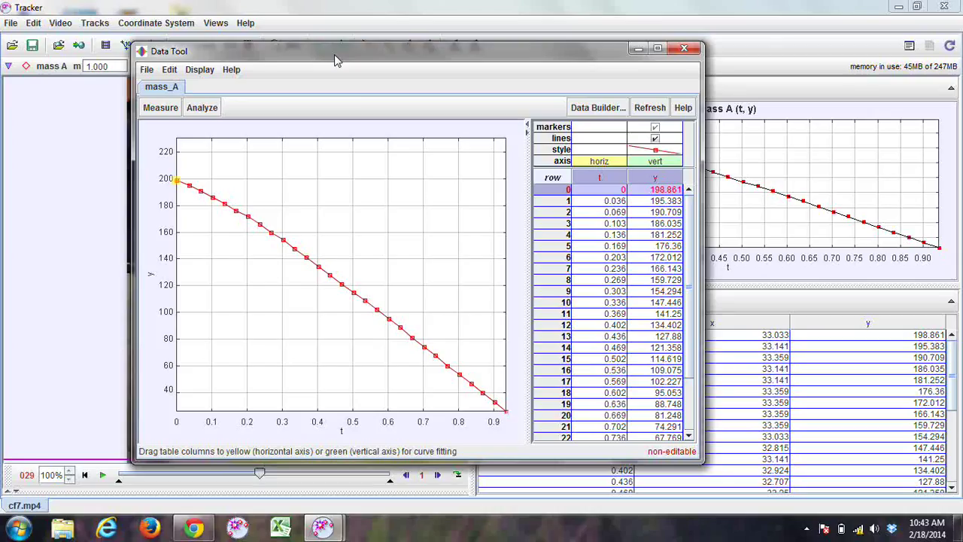
# Show statistics and fit a line to only the straight part of y vs t (A = -2.020E2, R² 1.000)
pyautogui.click(213, 108)
pyautogui.click(213, 128)
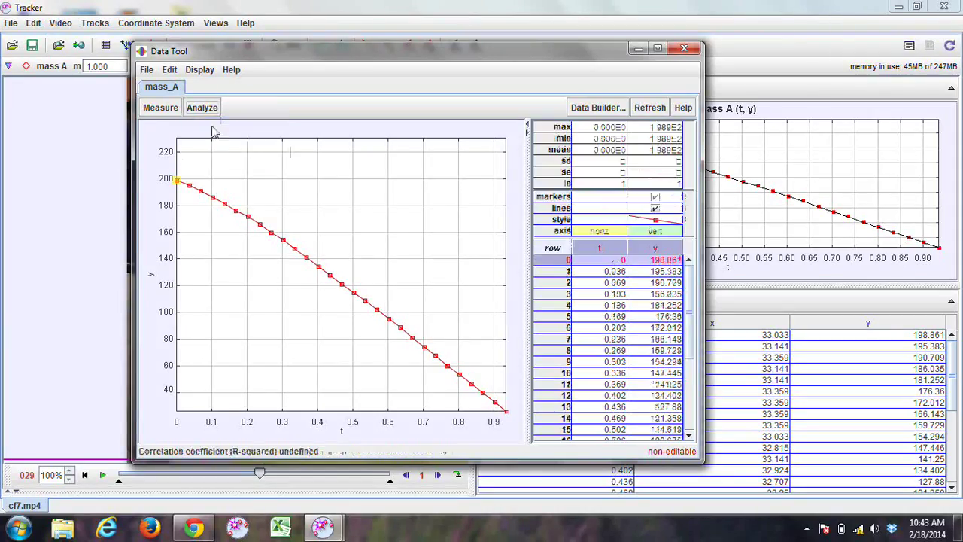
pyautogui.click(213, 108)
pyautogui.click(209, 146)
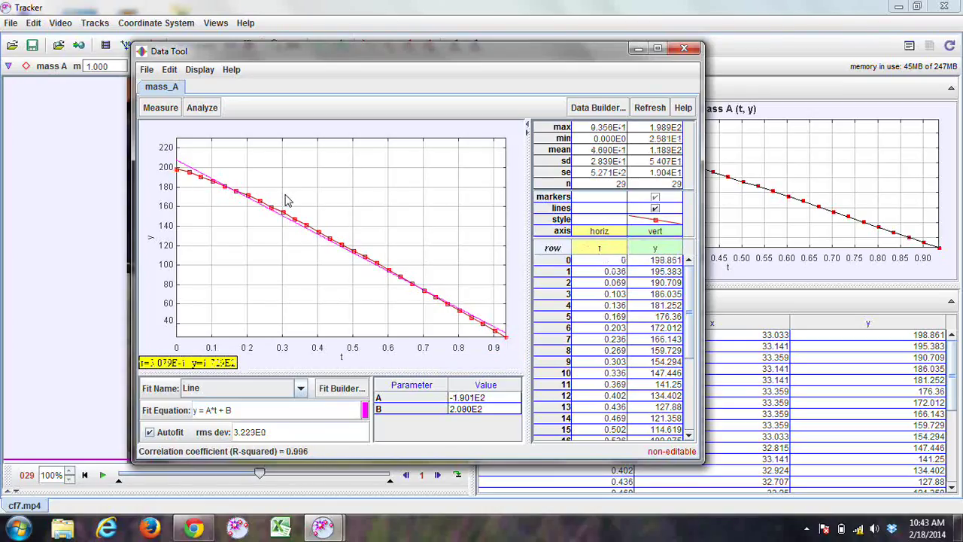
pyautogui.moveTo(285, 197); pyautogui.dragTo(482, 337)
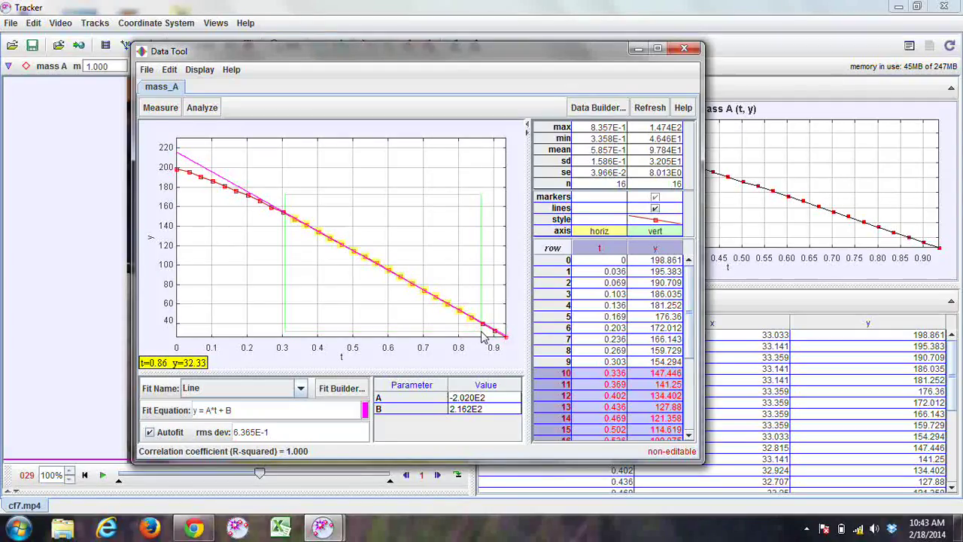
pyautogui.moveTo(482, 337); pyautogui.dragTo(483, 336)
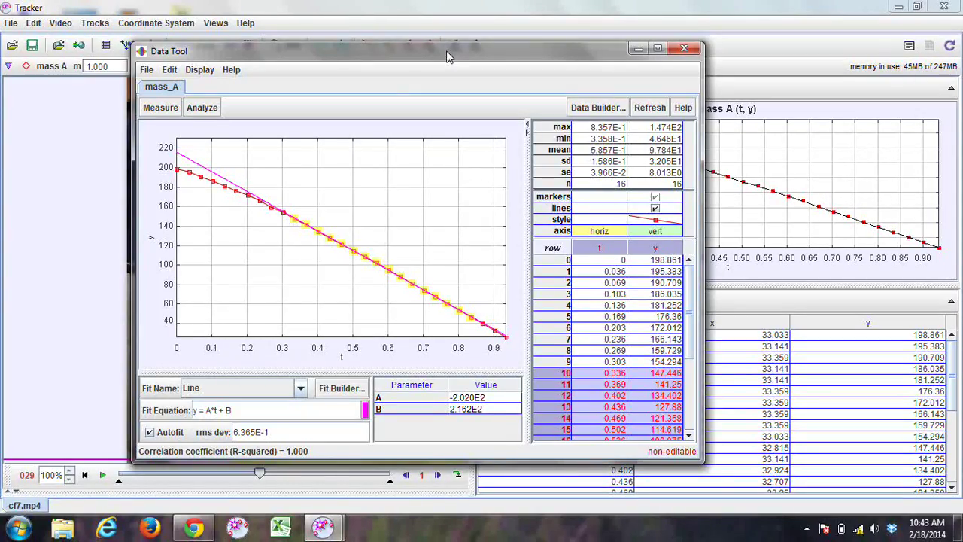
# Move the Data Tool to the upper right beside the video, revealing a ±1.1 error on slope A
pyautogui.moveTo(446, 50); pyautogui.dragTo(672, 31)
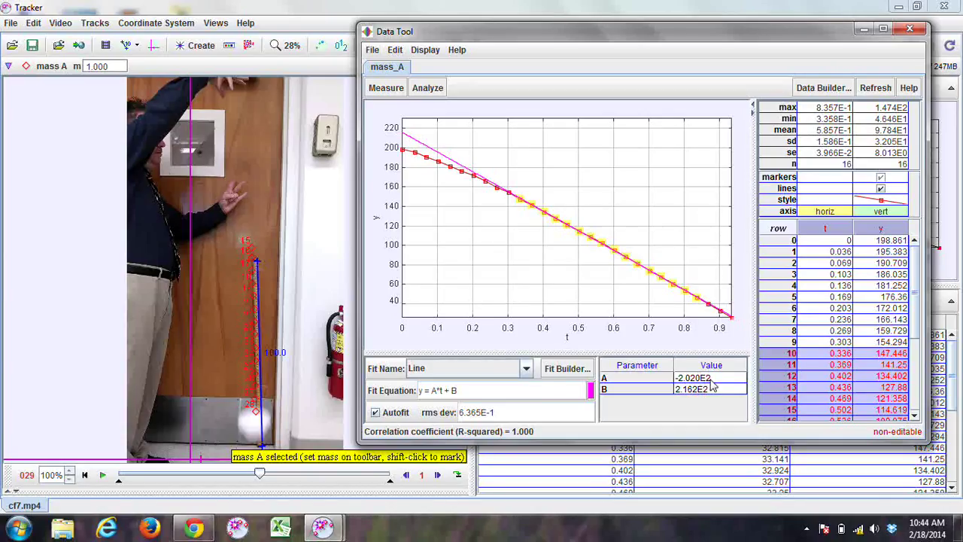
pyautogui.moveTo(713, 387)
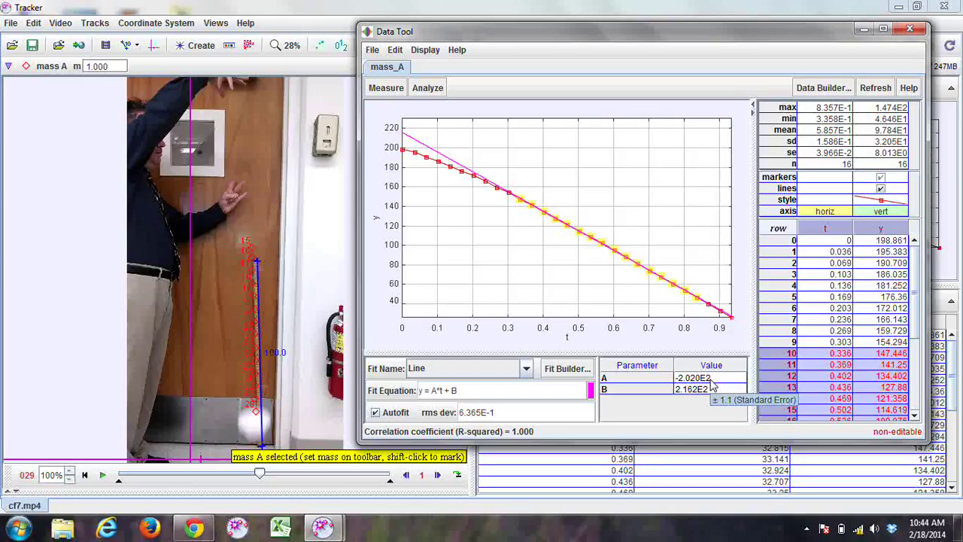